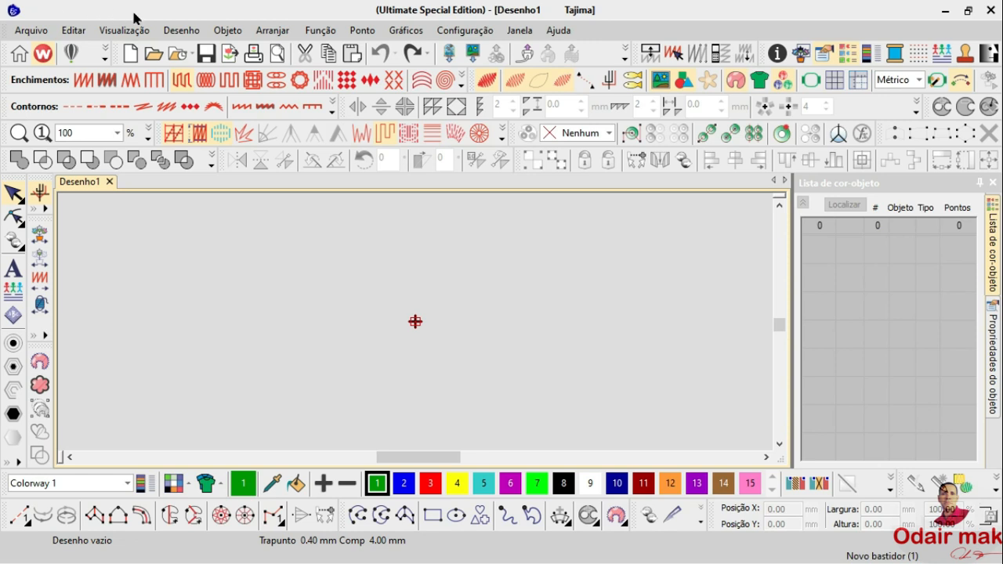
click(242, 342)
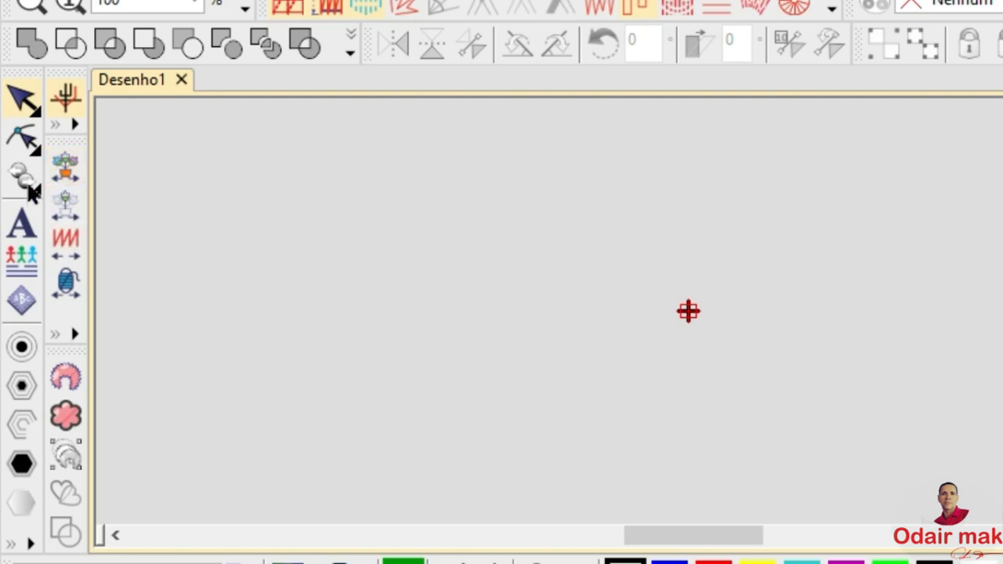
mouse_move(31, 192)
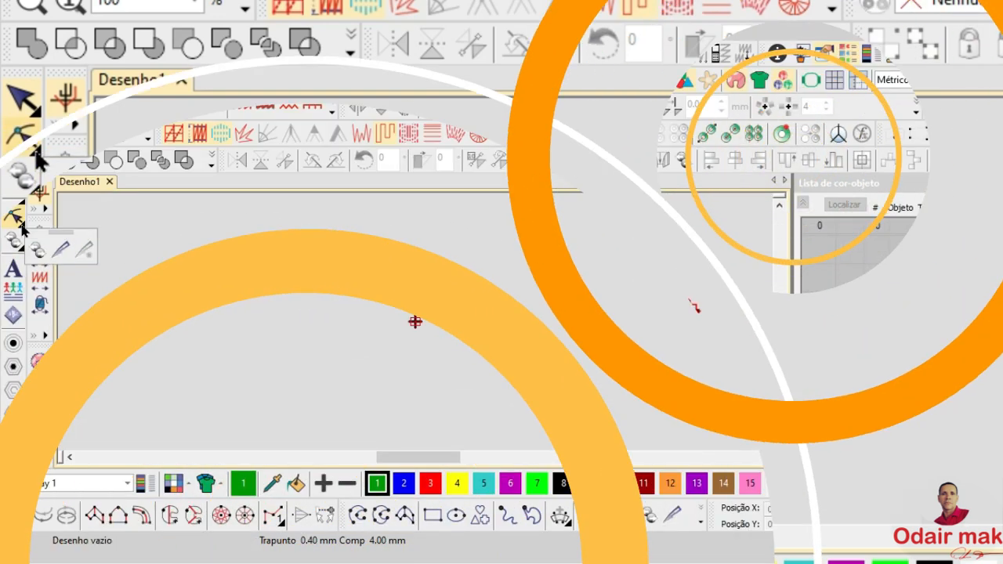
mouse_move(22, 201)
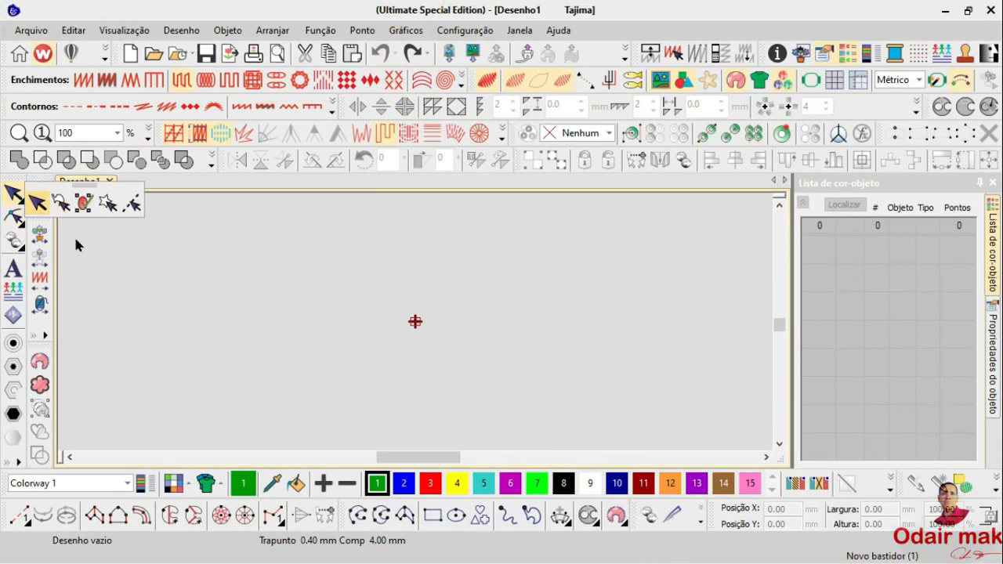
click(20, 463)
click(196, 402)
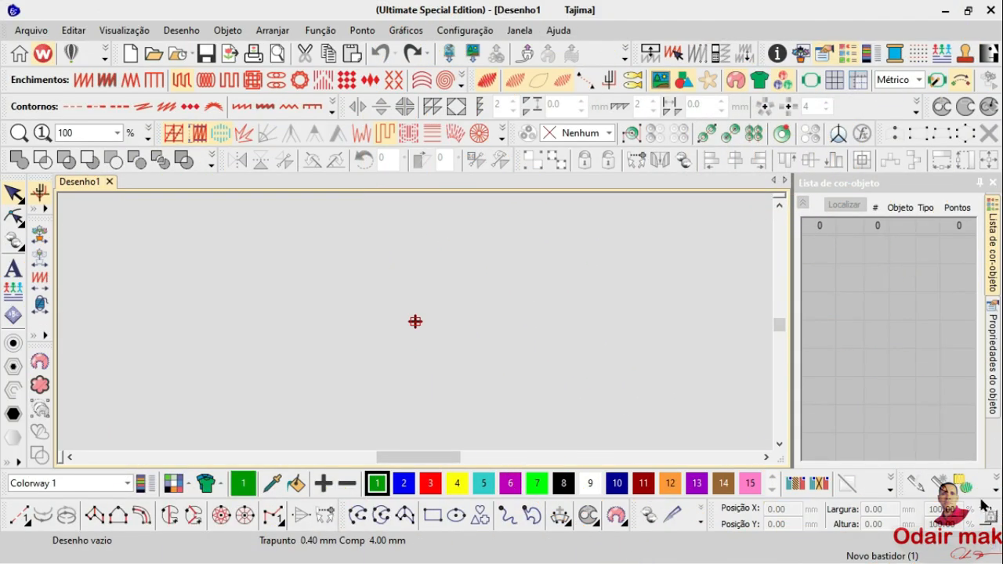
Display the object properties and the colour-object list alternately, closing and reopening both and ending with the colour-object list in front
click(994, 345)
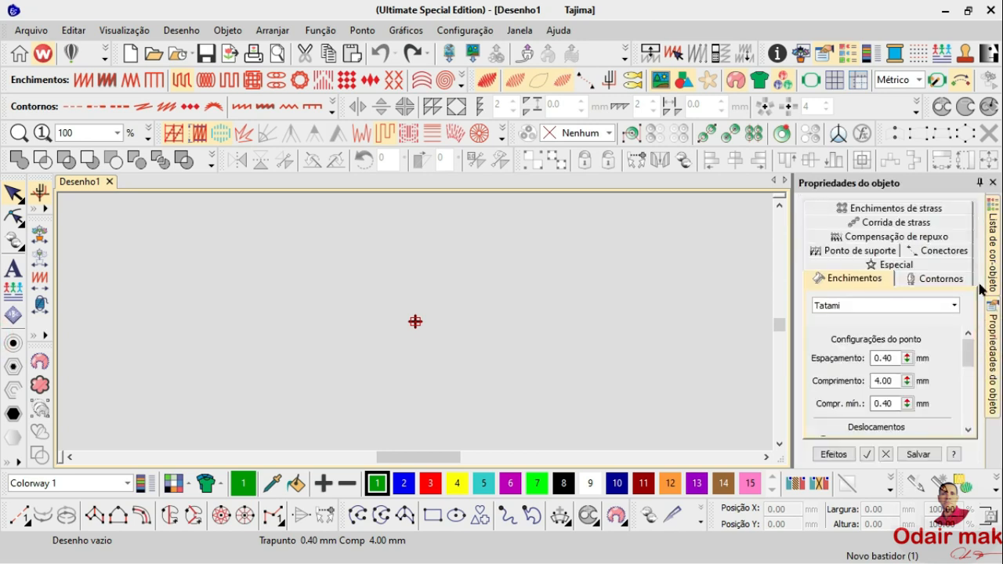
click(994, 245)
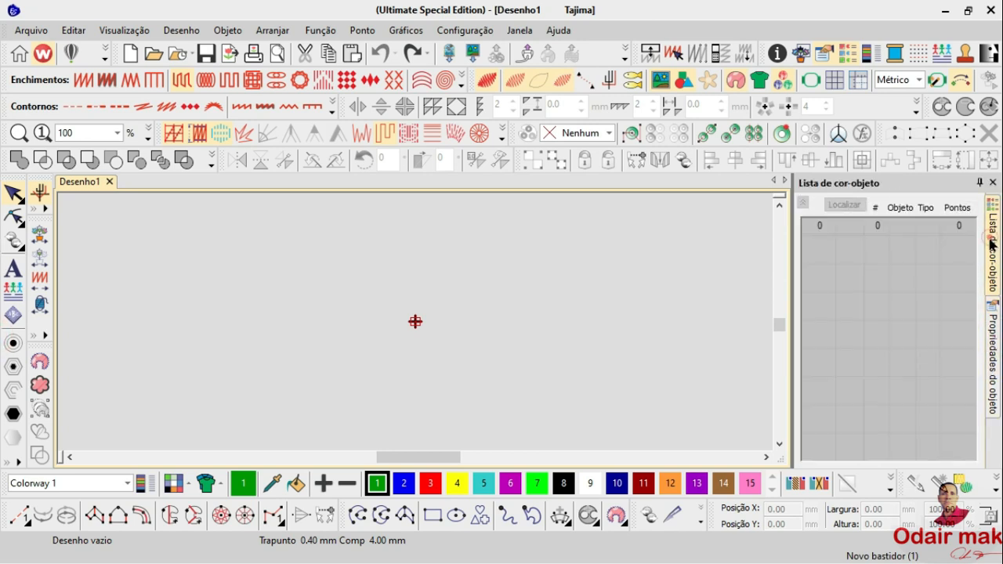
click(823, 58)
click(822, 58)
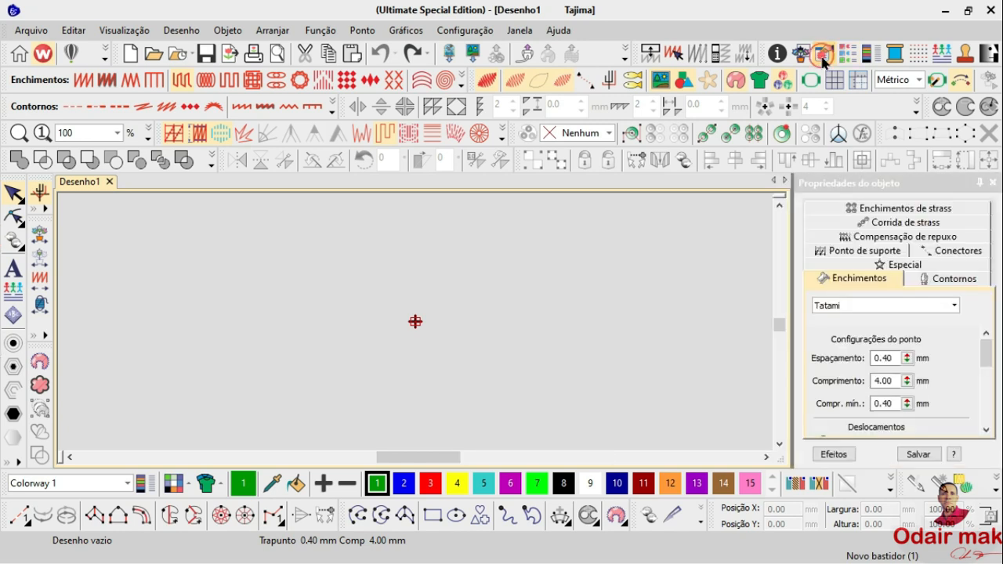
click(849, 55)
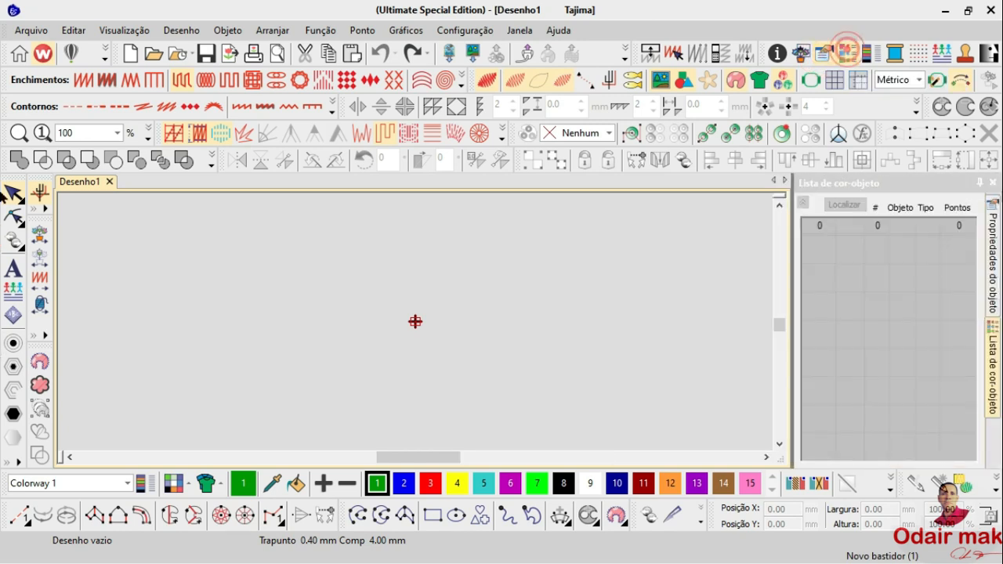
Undock the colour-object list as a floating window, move it over the design area and close it
click(994, 245)
drag(990, 235, 827, 195)
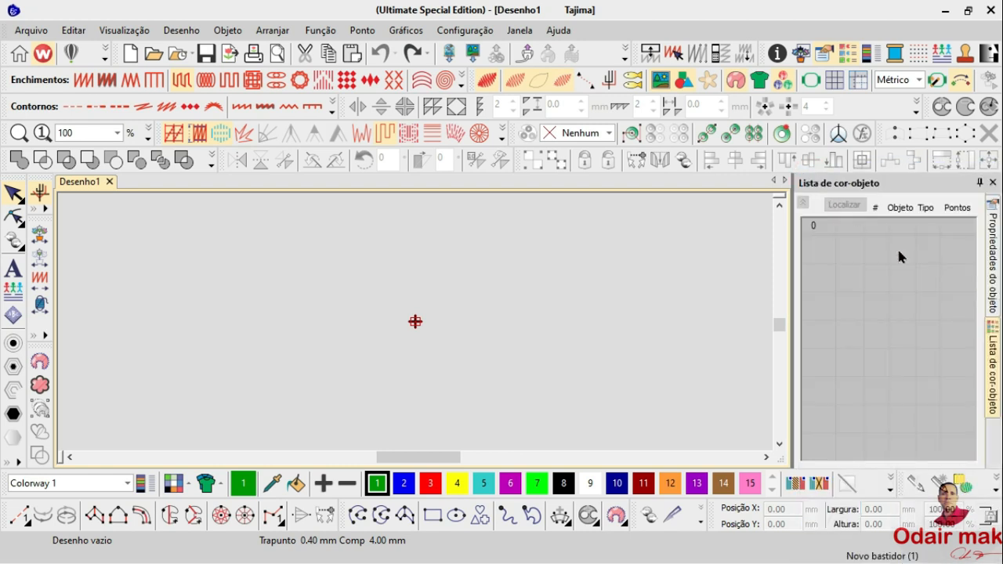
click(996, 252)
drag(996, 333, 937, 237)
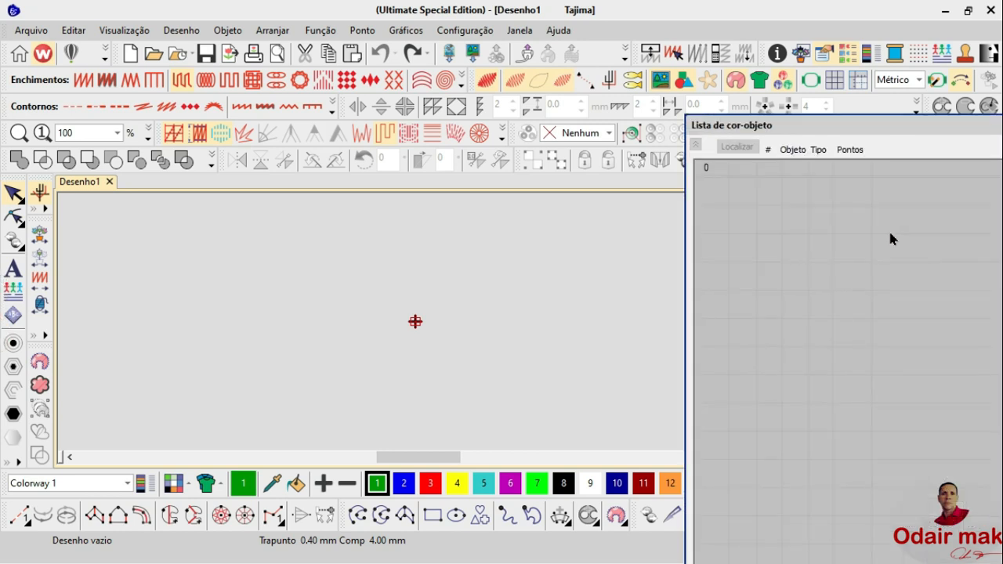
drag(914, 125, 535, 150)
click(925, 148)
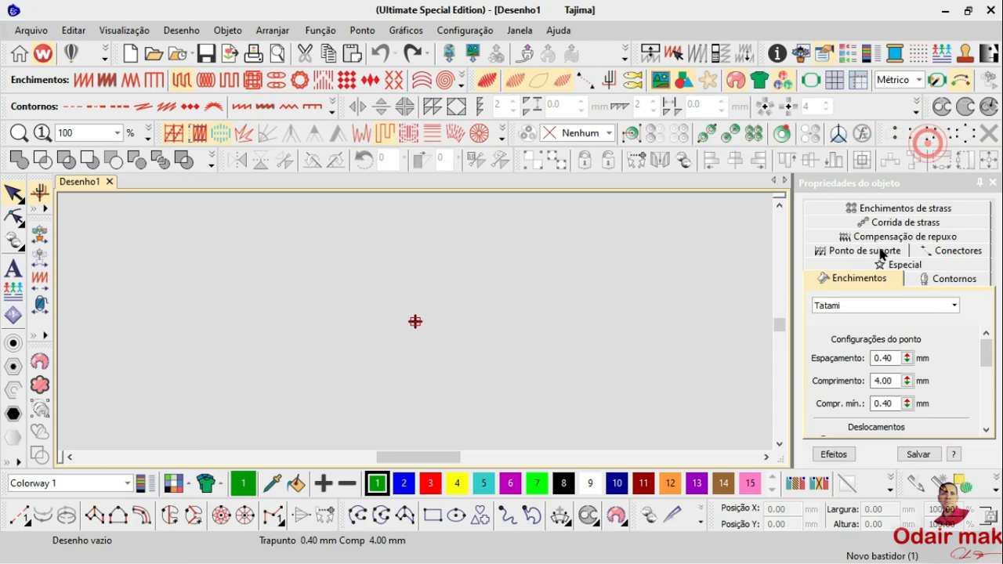
Reopen the floating colour-object list and dock it back beside the object properties
click(852, 61)
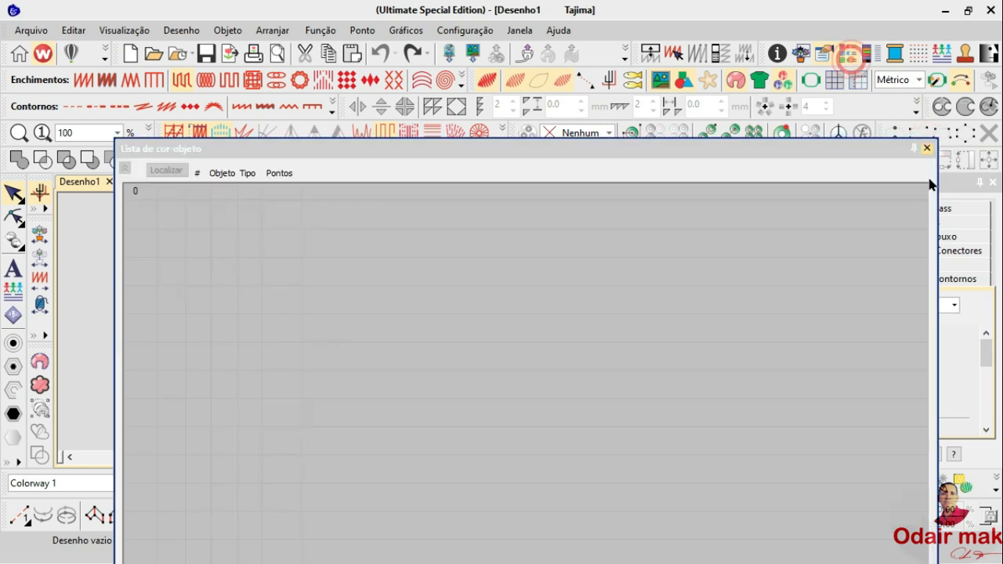
drag(864, 144, 870, 144)
double_click(870, 144)
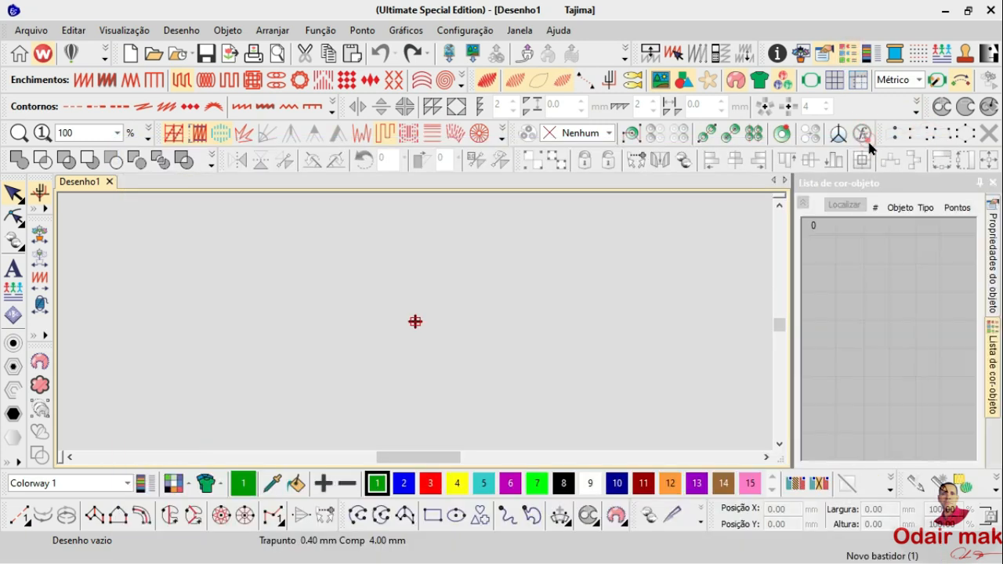
click(619, 303)
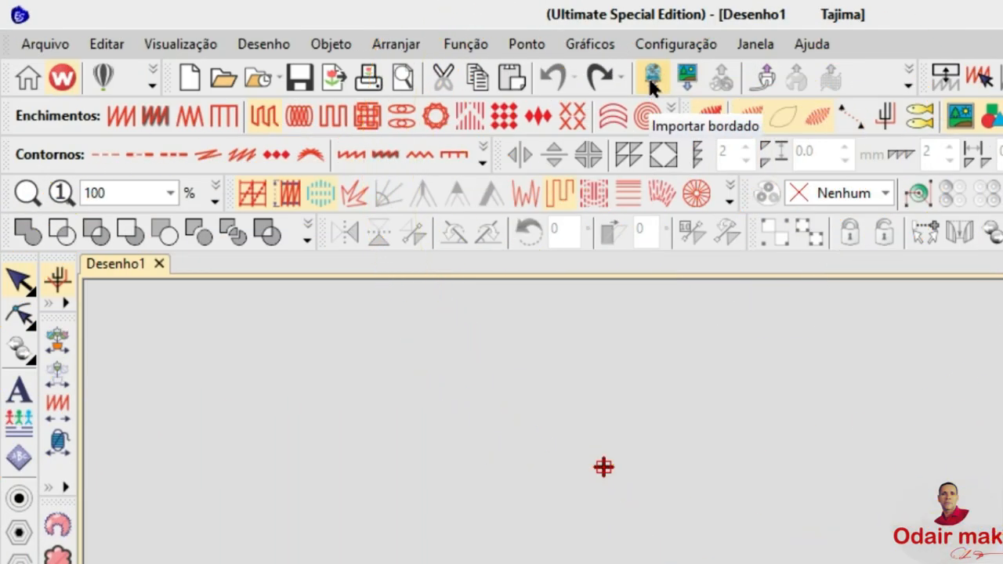
click(449, 55)
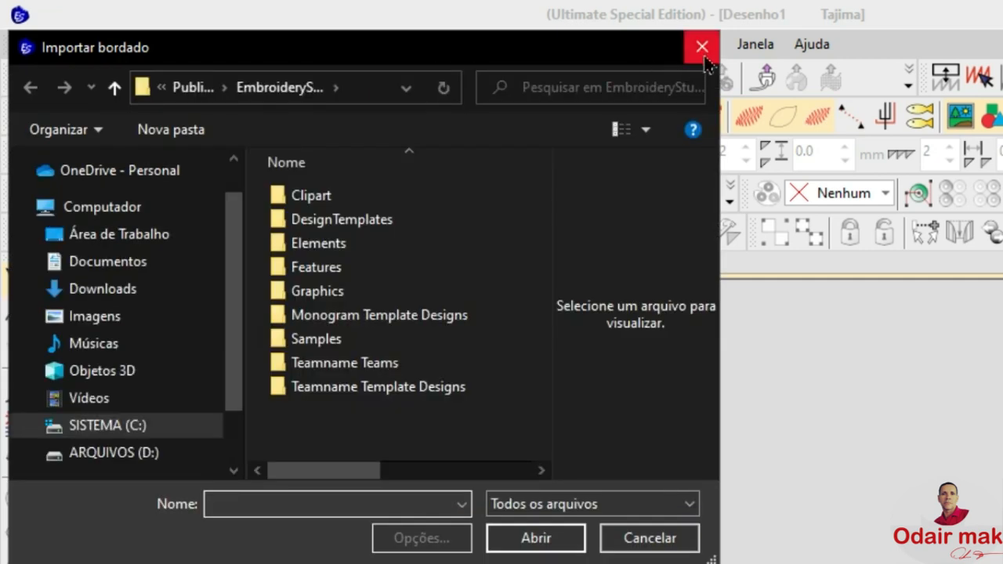
click(701, 43)
Import the floral picture 01_03_0510_un_2 from the Imagens folder into the empty design as a bitmap
click(603, 38)
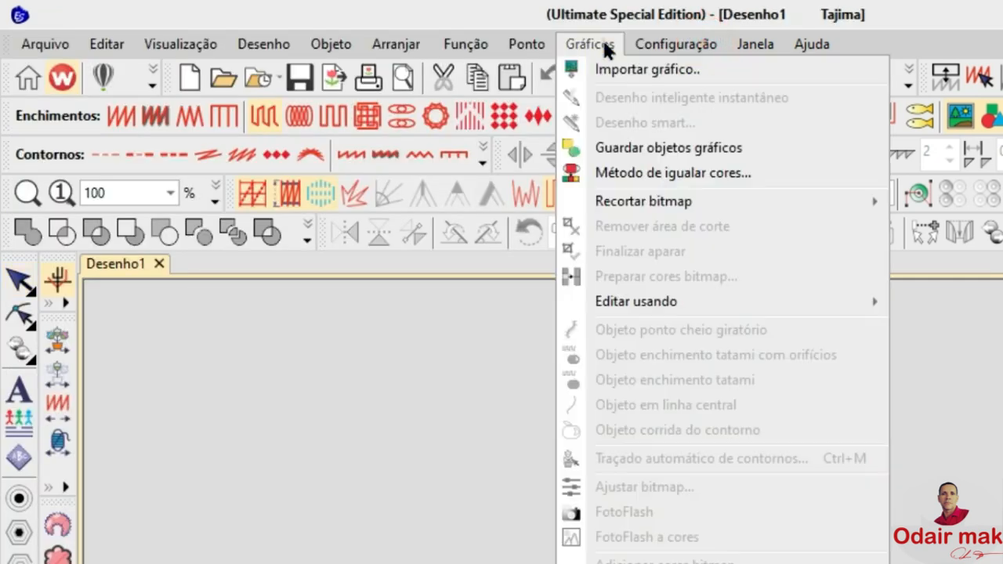
click(610, 68)
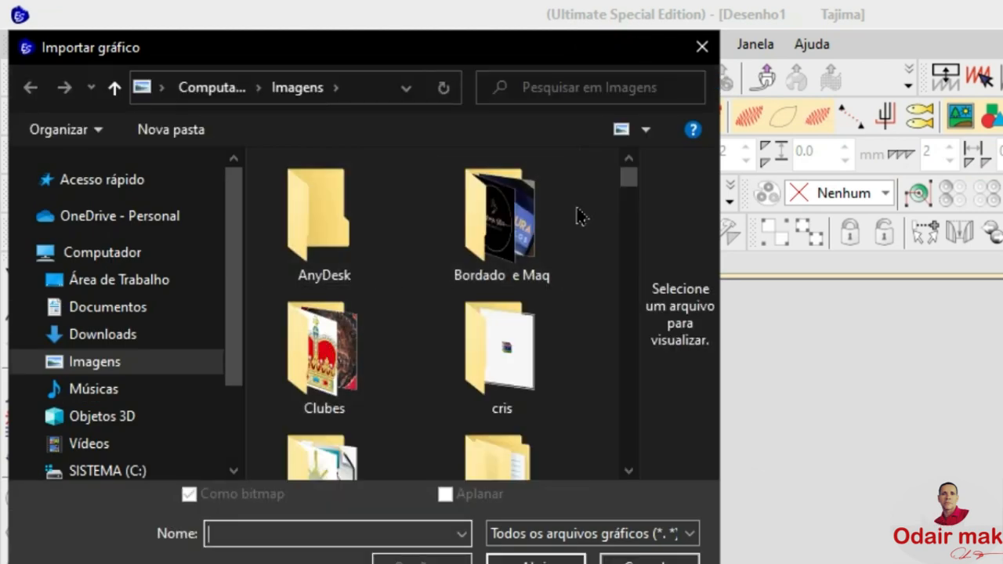
drag(639, 181, 631, 222)
click(308, 290)
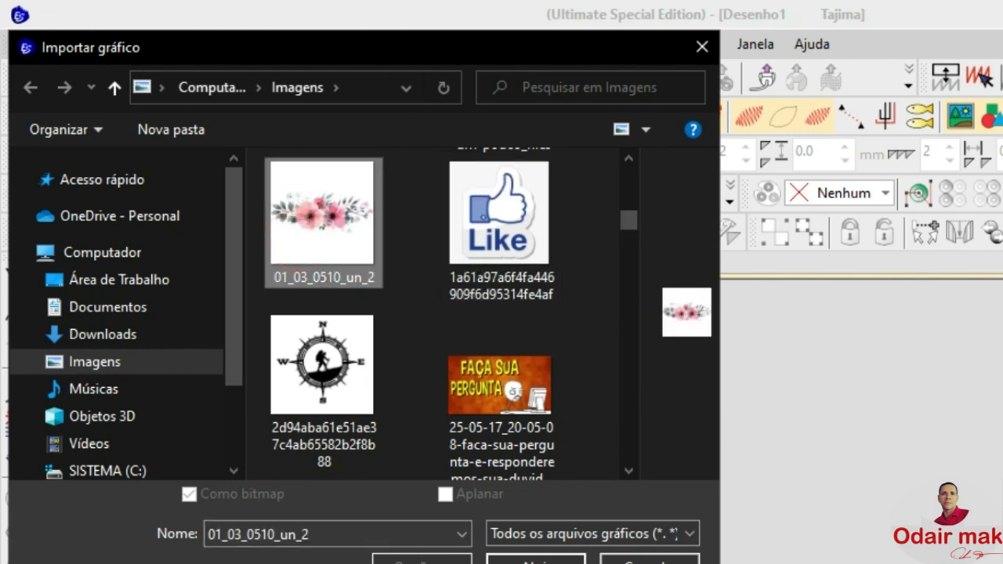
click(536, 561)
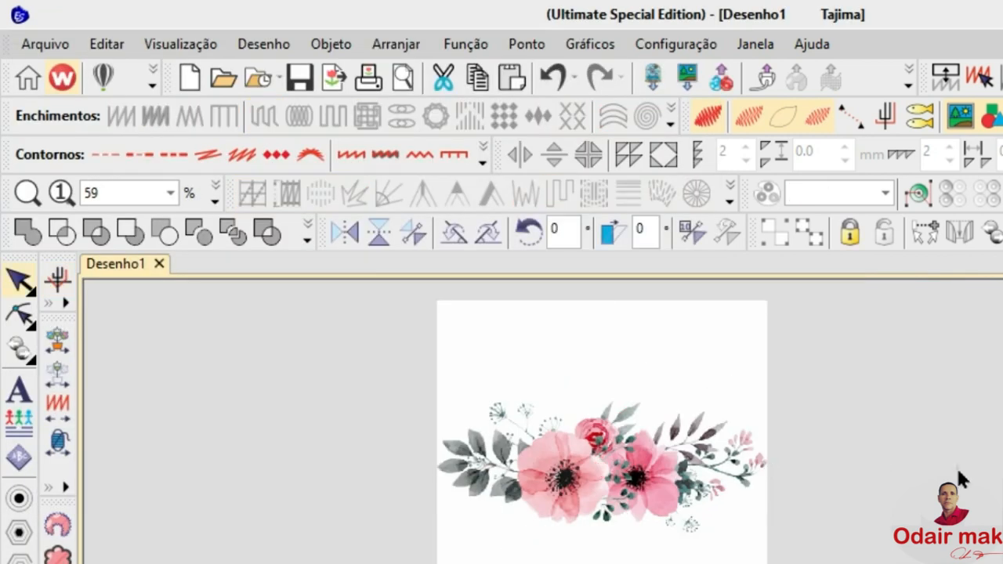
key(1)
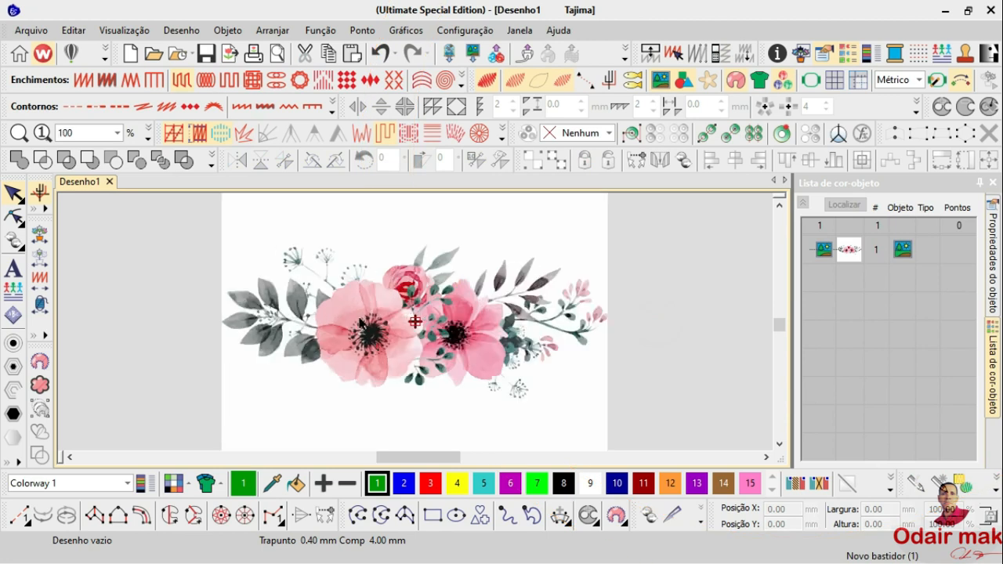
scroll(333, 324, up, 1)
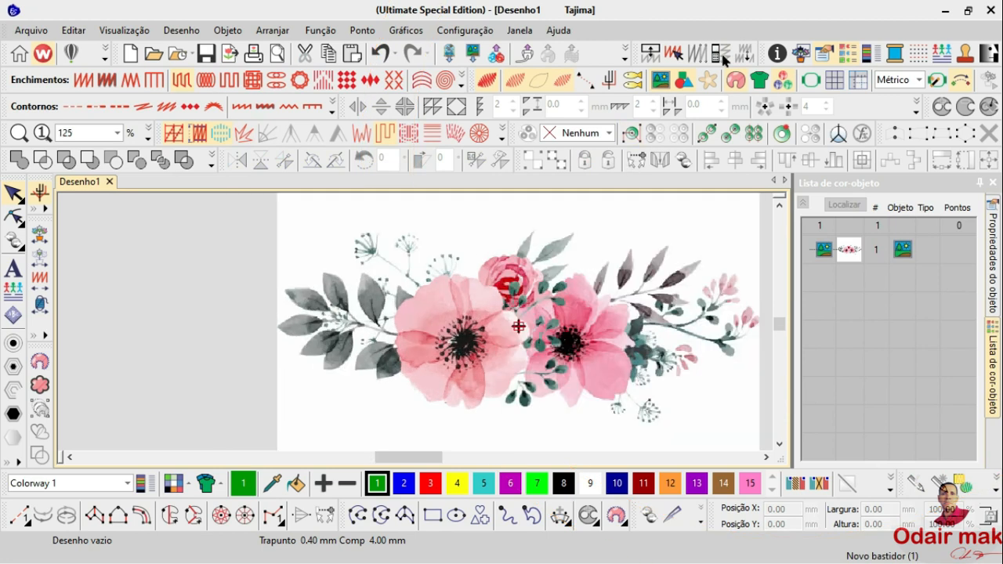
Preview the floral picture with the grid and with the hoop outline, turning each overlay off again
click(836, 82)
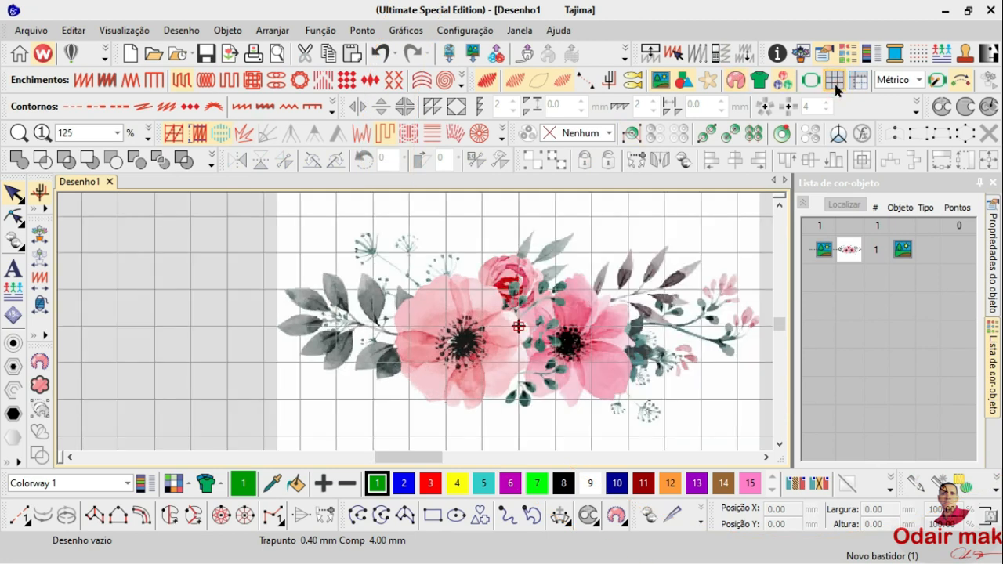
click(836, 82)
click(811, 80)
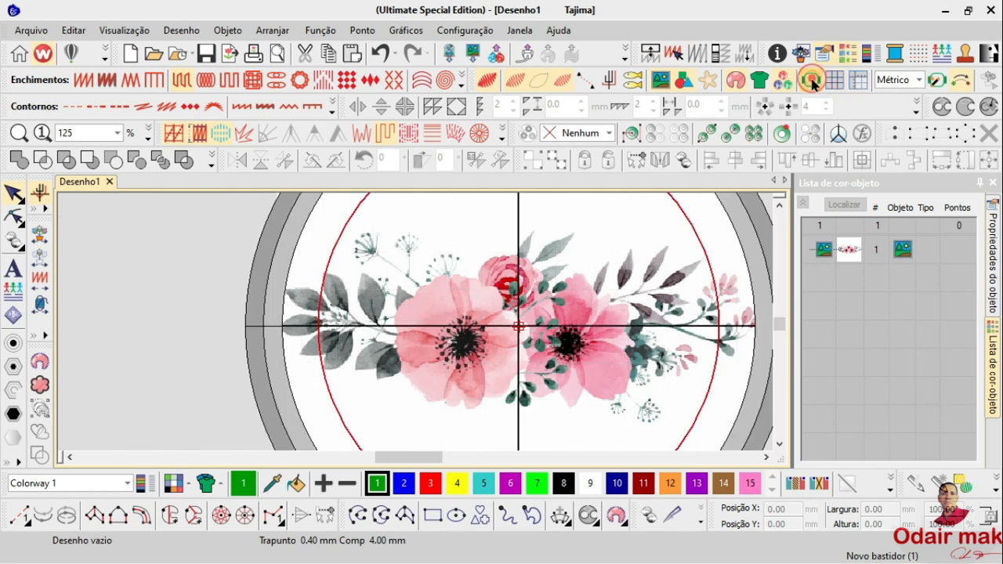
click(810, 74)
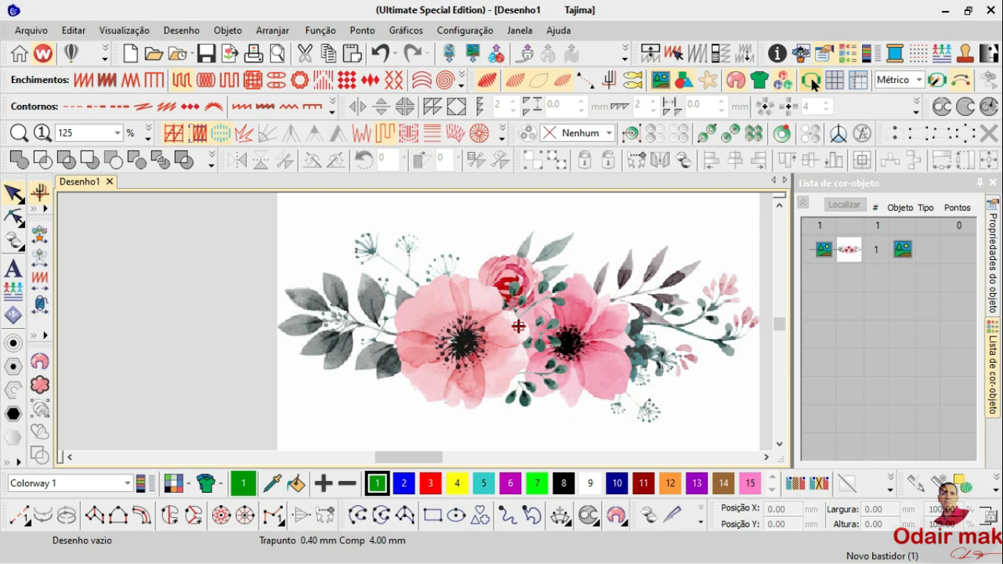
Show the hoop around the picture, switch it to the Tajima 9 cm hoop and hide it again
click(811, 81)
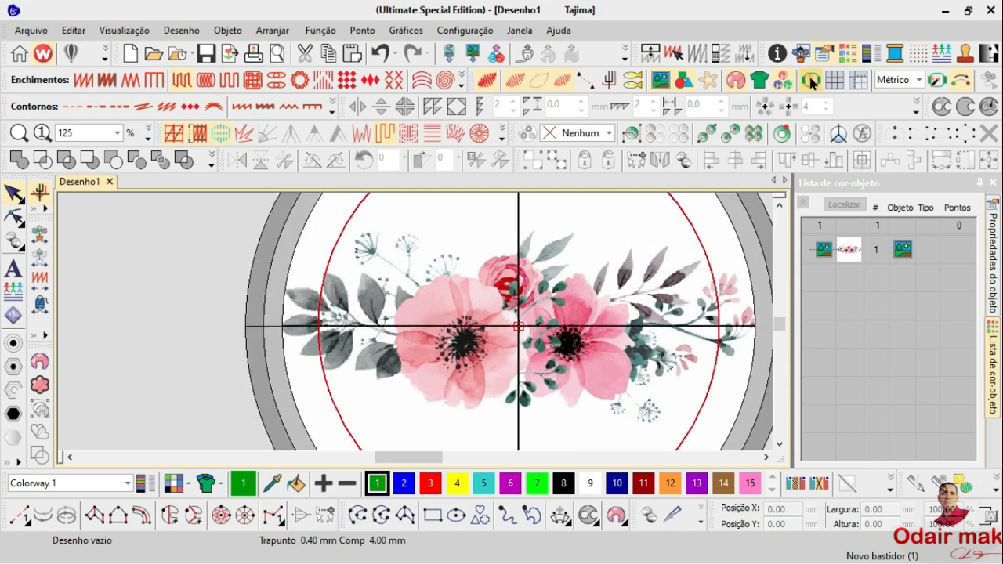
click(935, 81)
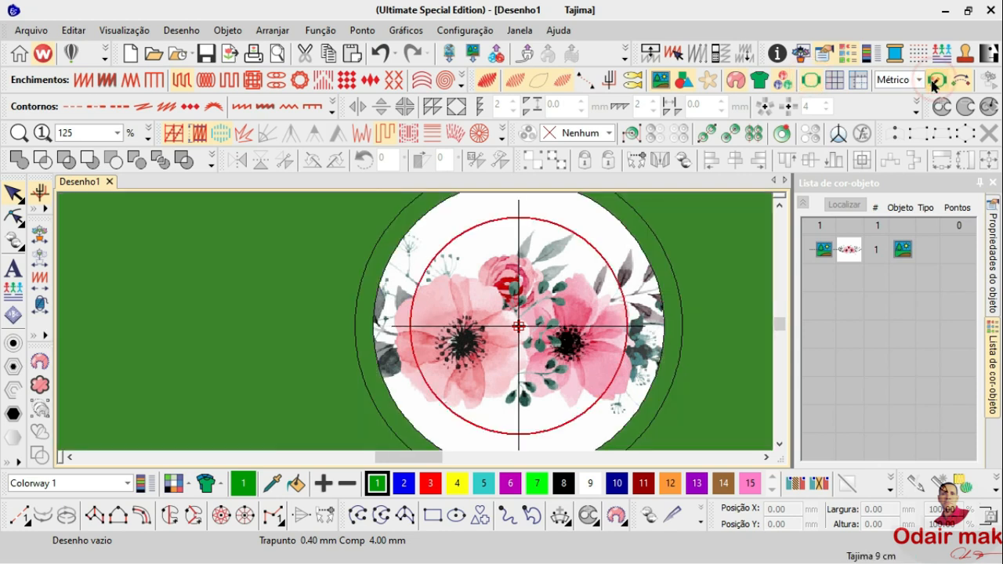
click(811, 82)
Check how the whole floral picture fits inside the Tajima 9 cm hoop, and hide the hoop again
click(833, 363)
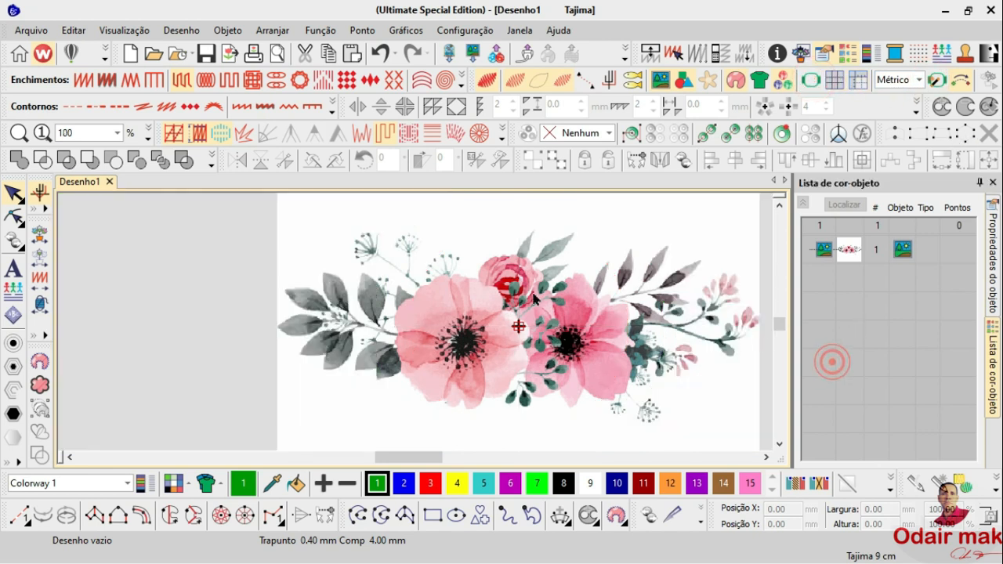
scroll(533, 298, down, 2)
click(811, 82)
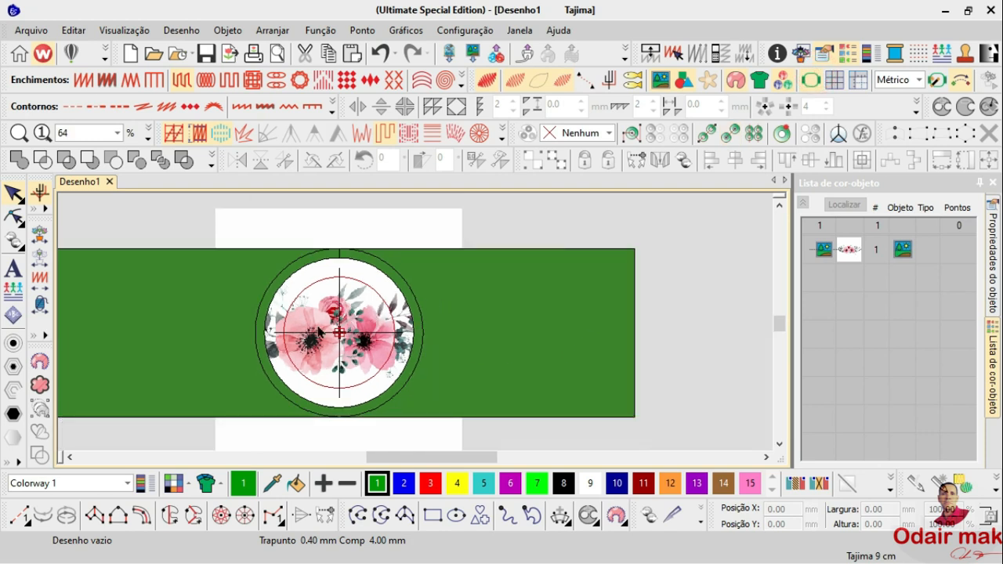
scroll(318, 333, up, 2)
click(810, 81)
Select the floral bitmap and move it off centre to about X -2.48 mm, Y 2.47 mm
click(665, 307)
drag(140, 336, 172, 334)
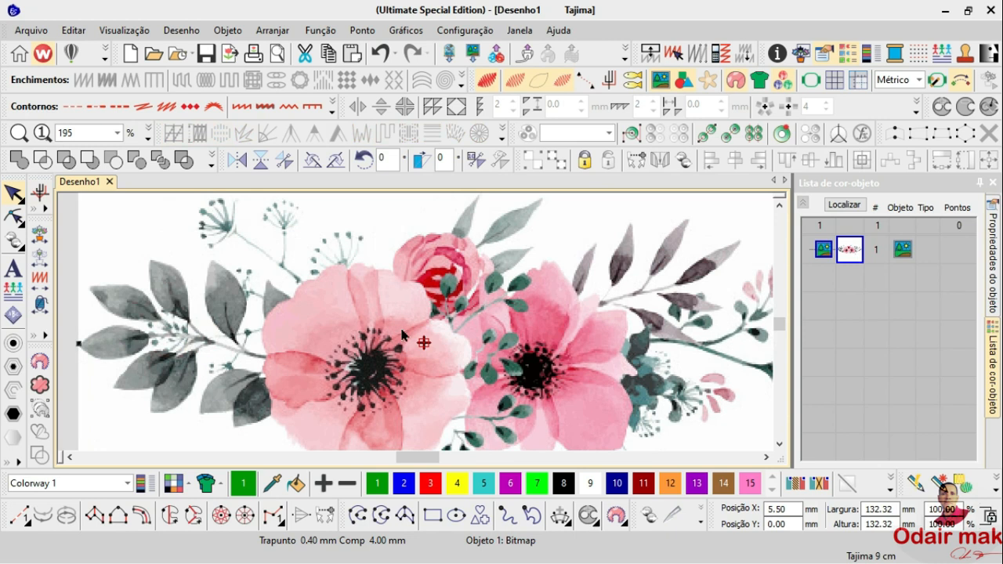
drag(508, 354, 464, 342)
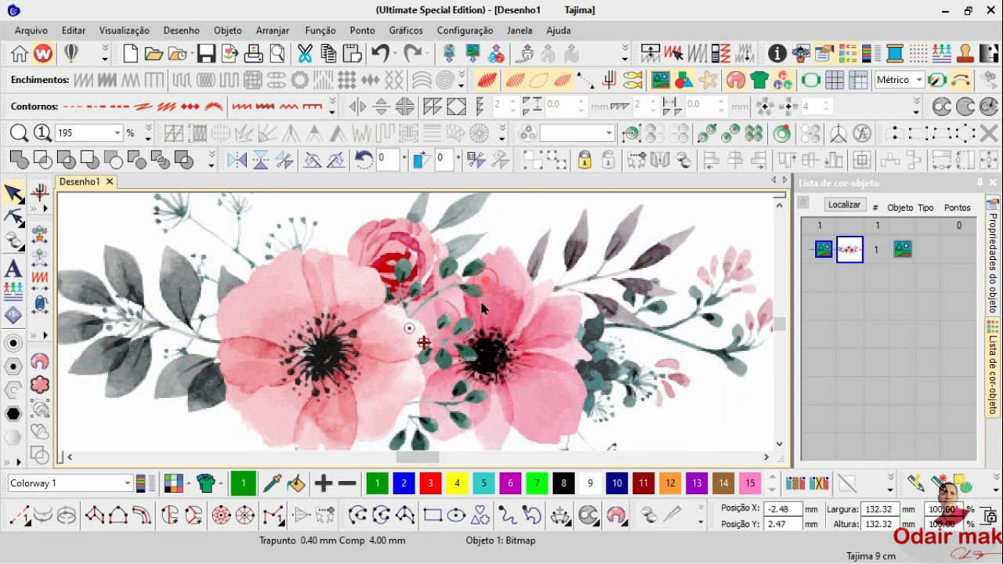
scroll(485, 278, down, 6)
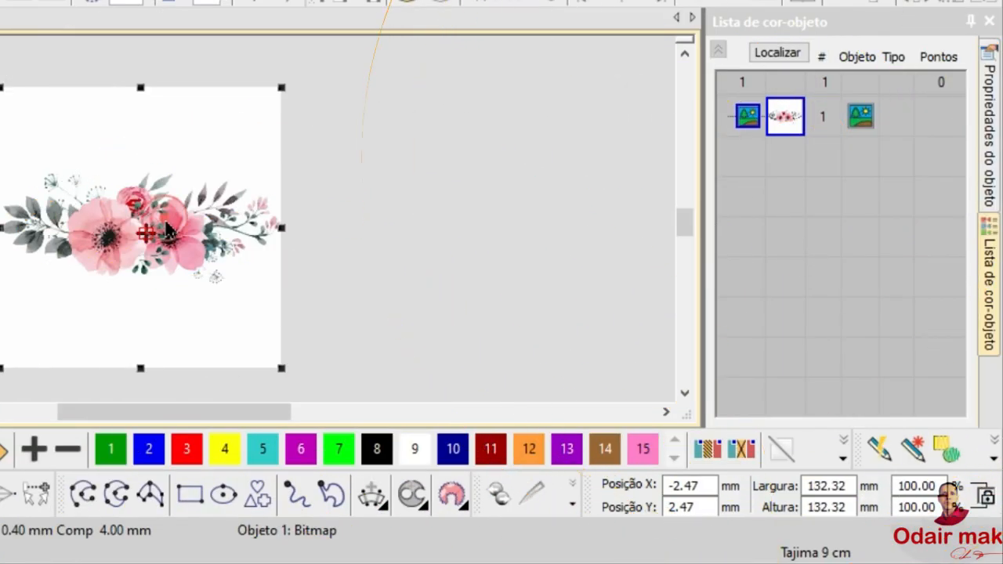
Centre the floral bitmap on the design origin by setting its X and Y positions to 0 mm
double_click(165, 221)
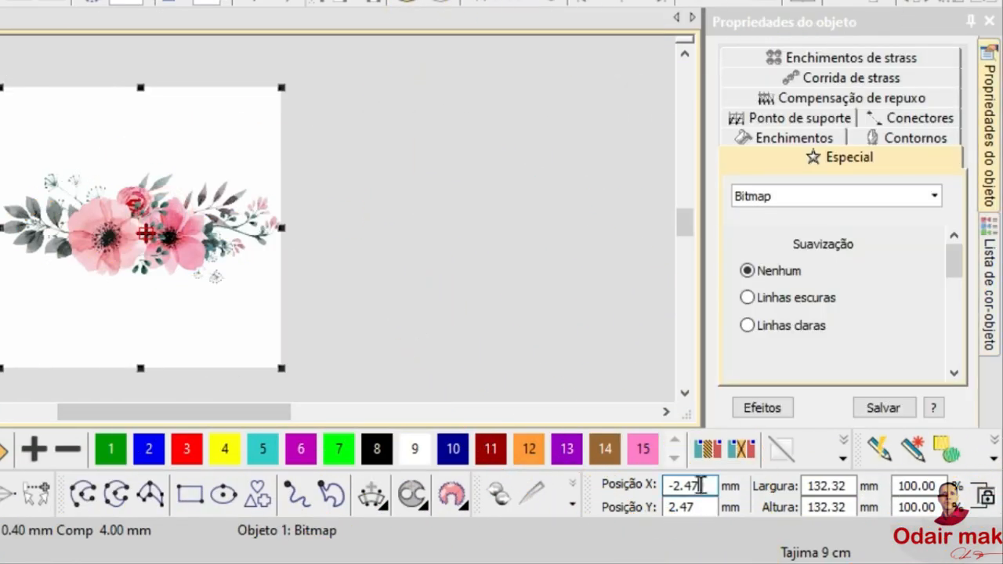
double_click(694, 485)
text(0)
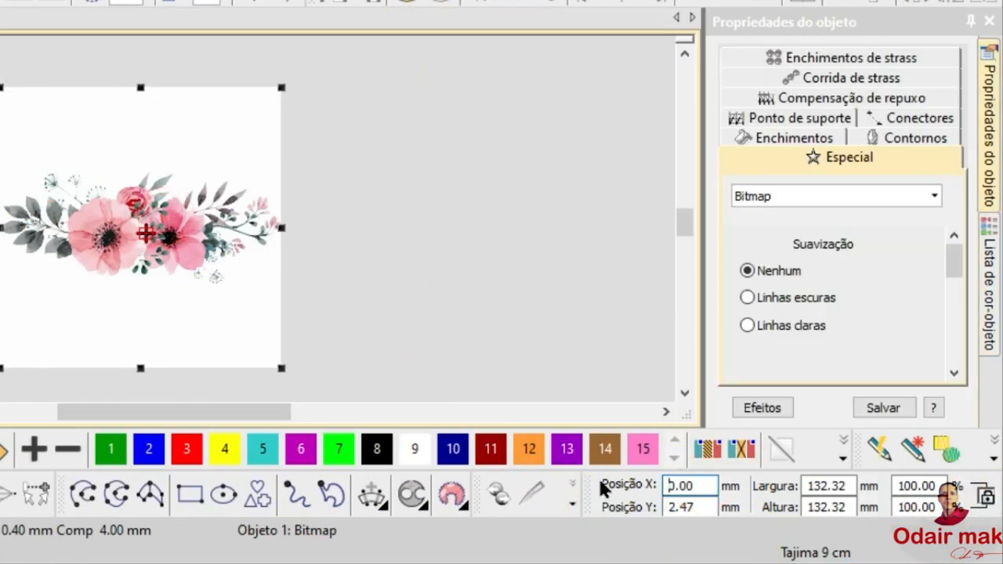
key(Return)
double_click(700, 507)
text(0)
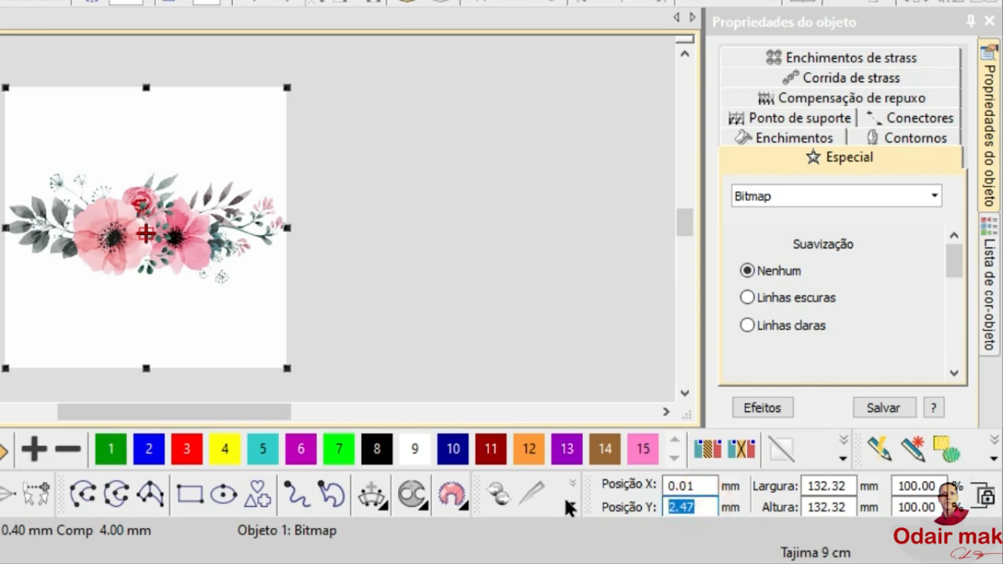
key(Return)
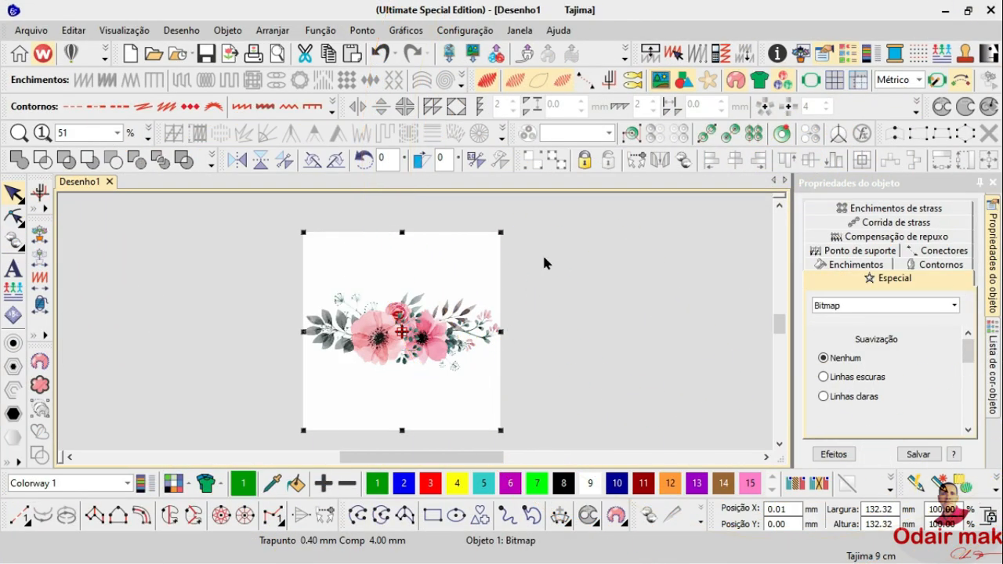
Lock the floral bitmap in its centred position on the design
click(584, 161)
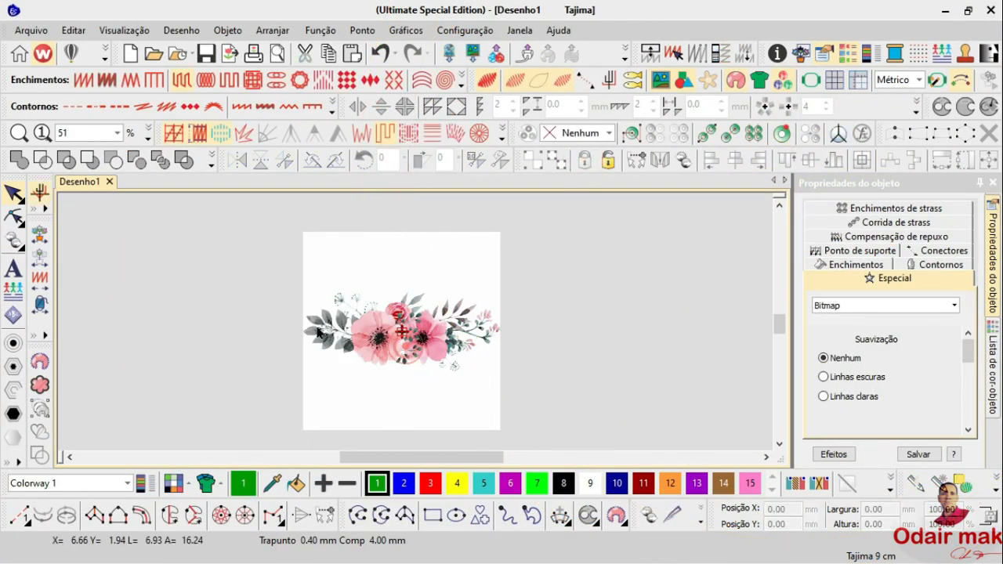
key(1)
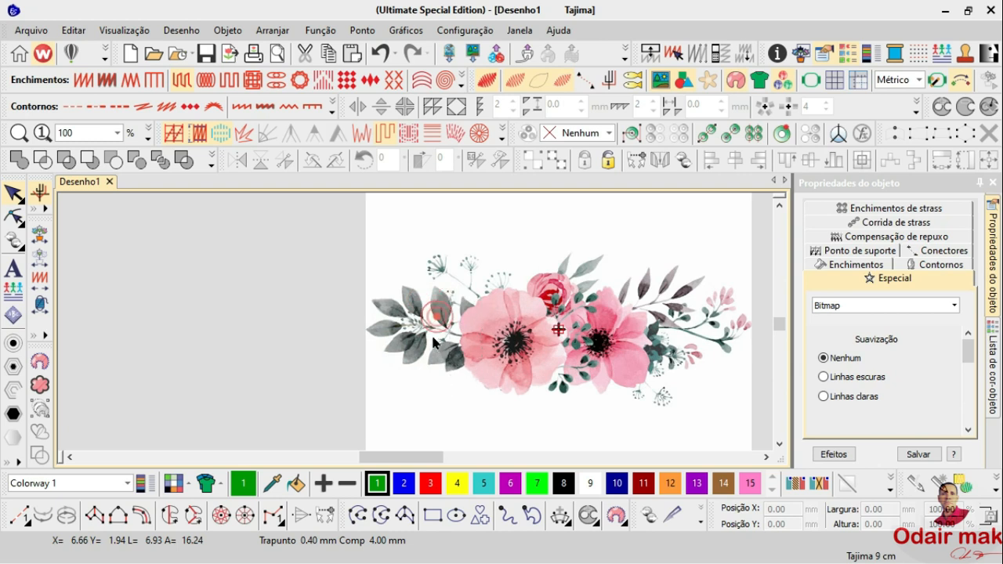
scroll(415, 328, up, 3)
scroll(414, 319, up, 2)
click(416, 266)
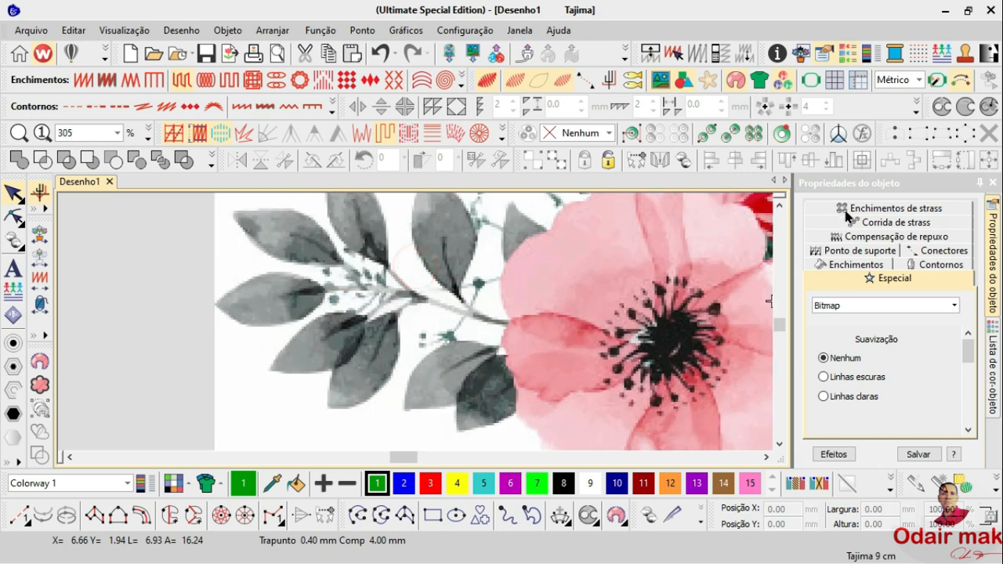
click(780, 206)
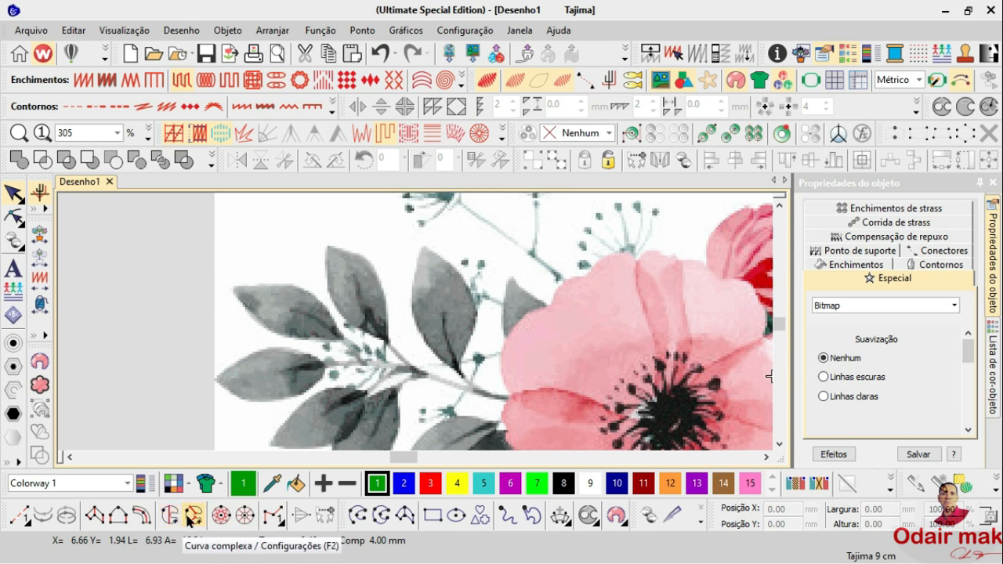
Digitize the grey leaf beside the large pink flower as a Column A object about 7 mm wide and 14 mm tall, with Tatami fill
click(96, 519)
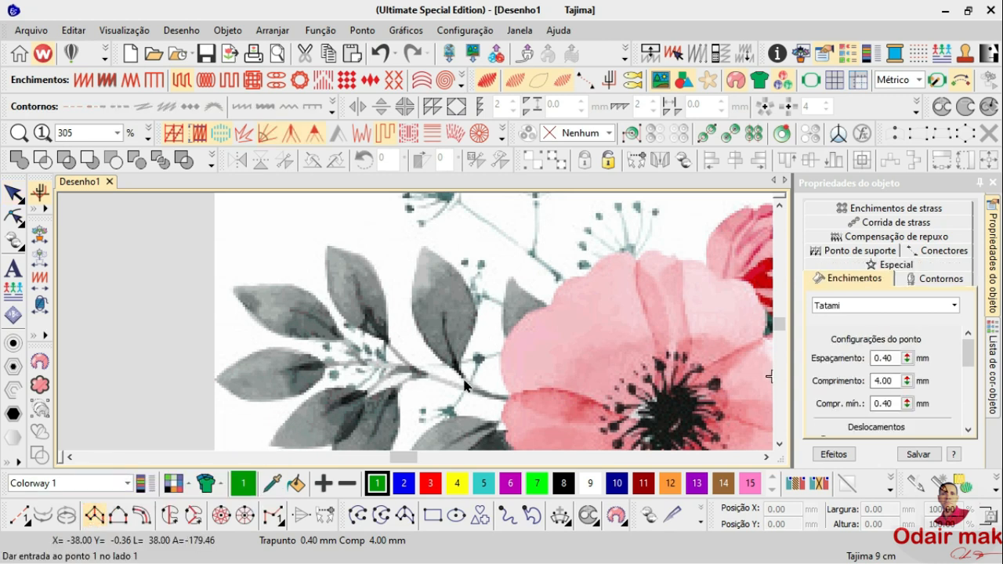
scroll(416, 325, up, 1)
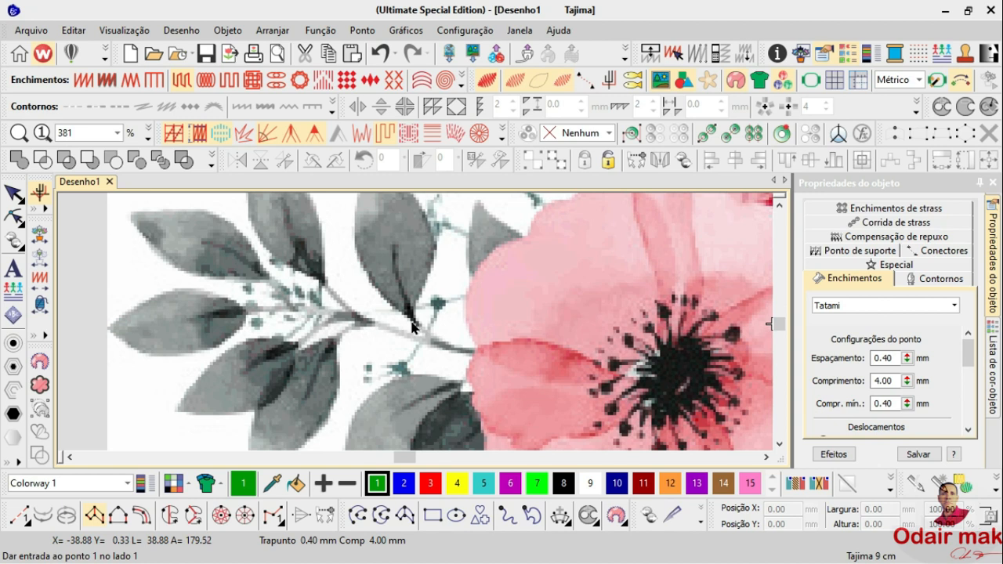
click(412, 320)
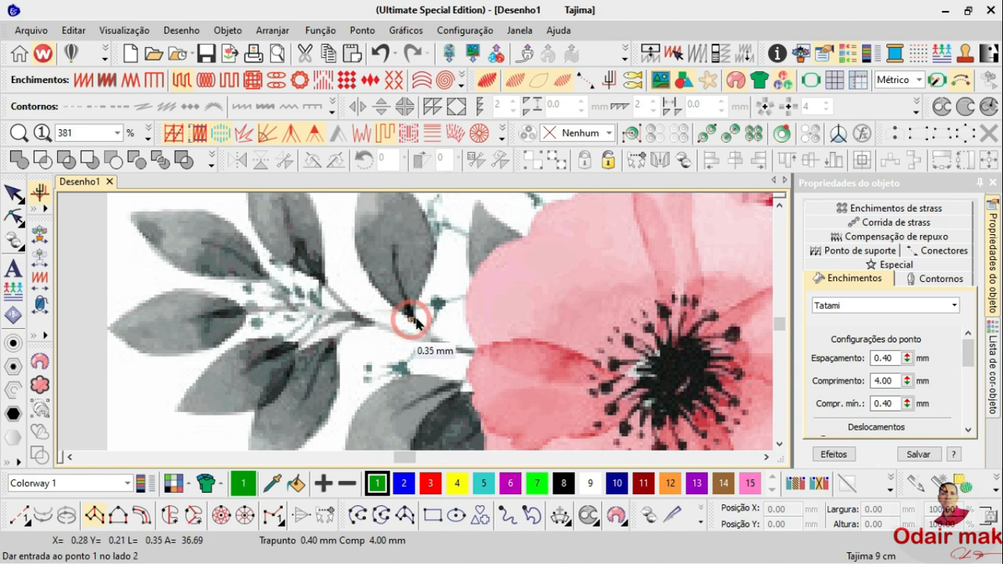
click(376, 288)
click(426, 280)
click(355, 237)
drag(729, 225, 553, 334)
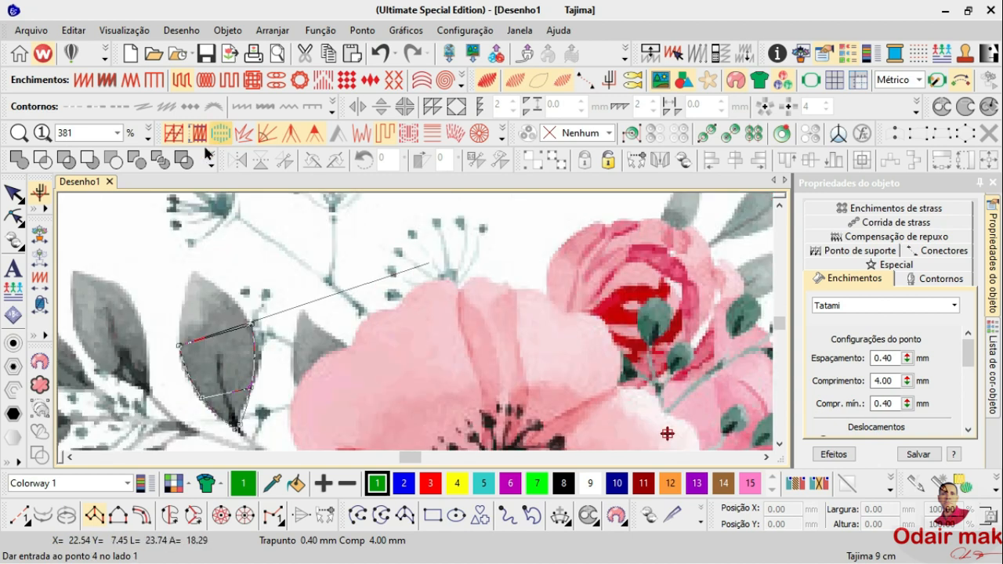
click(185, 297)
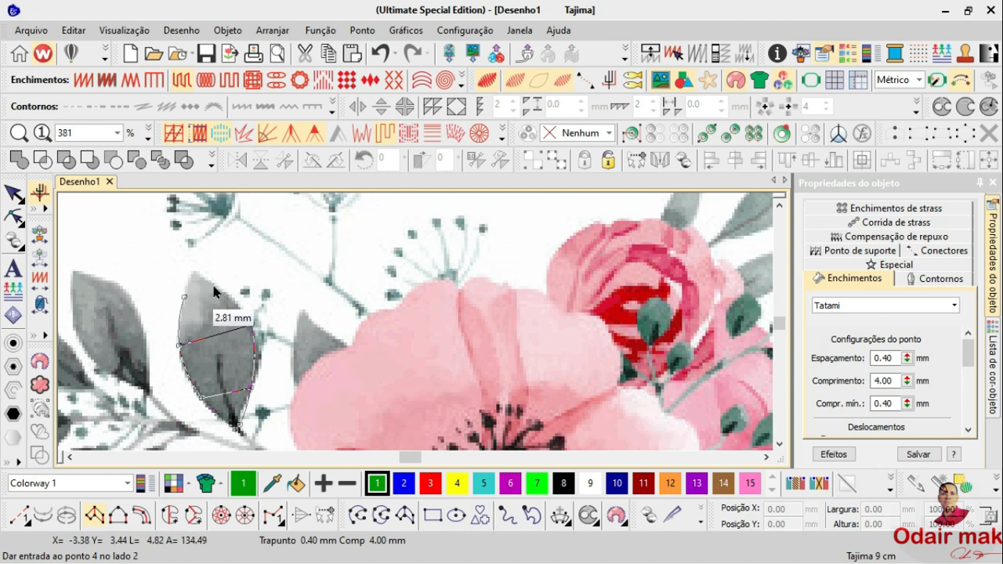
click(192, 271)
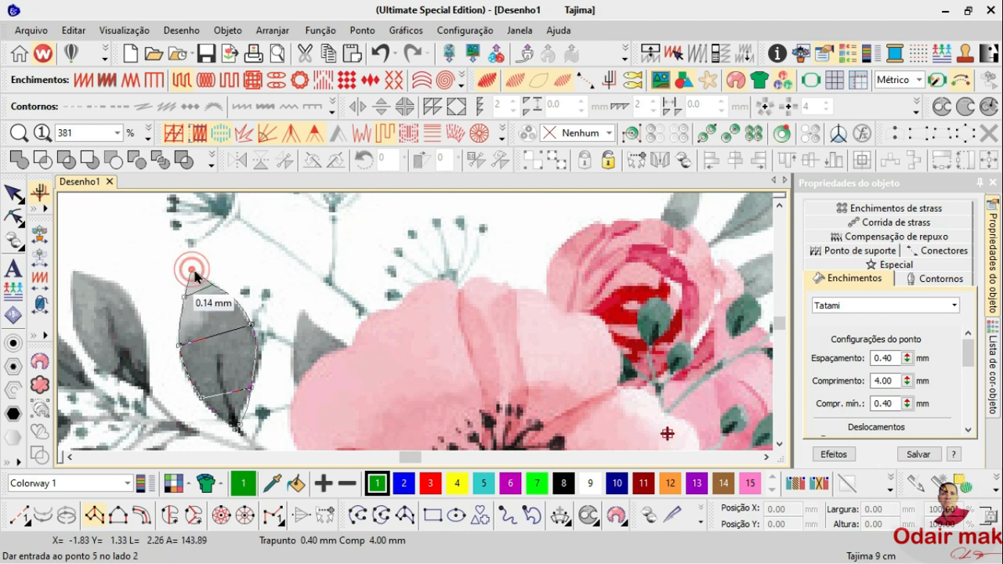
click(193, 272)
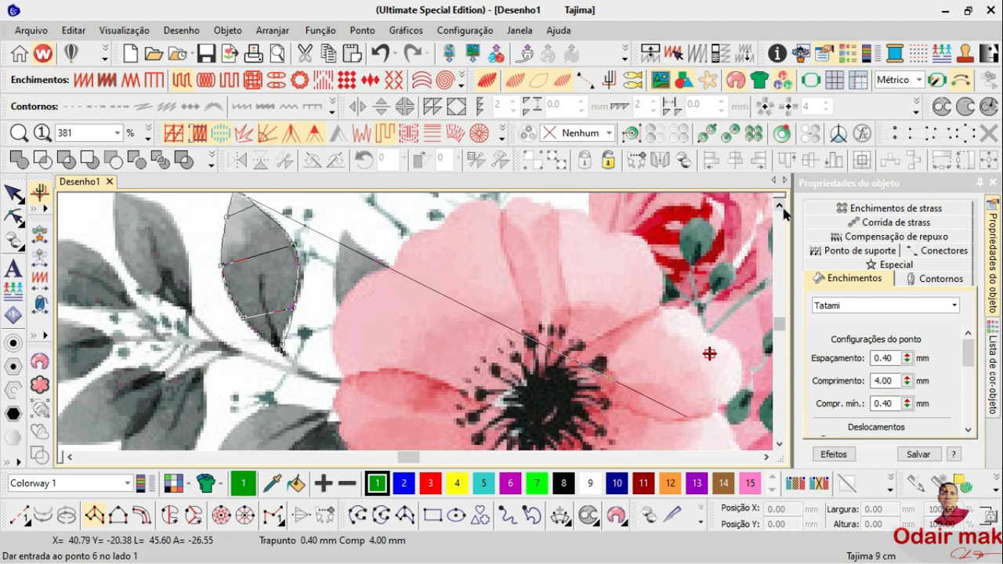
click(781, 205)
click(781, 205)
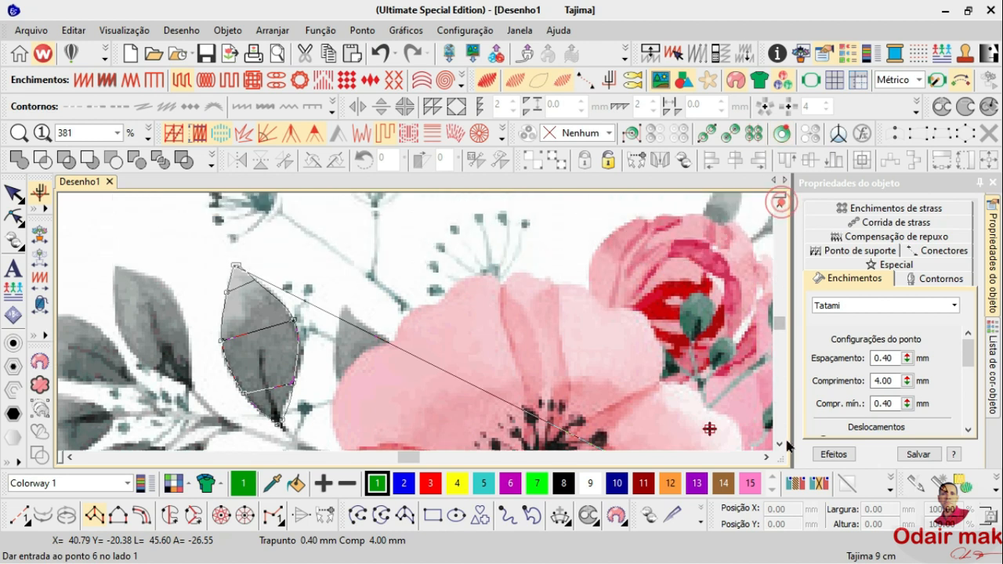
click(781, 446)
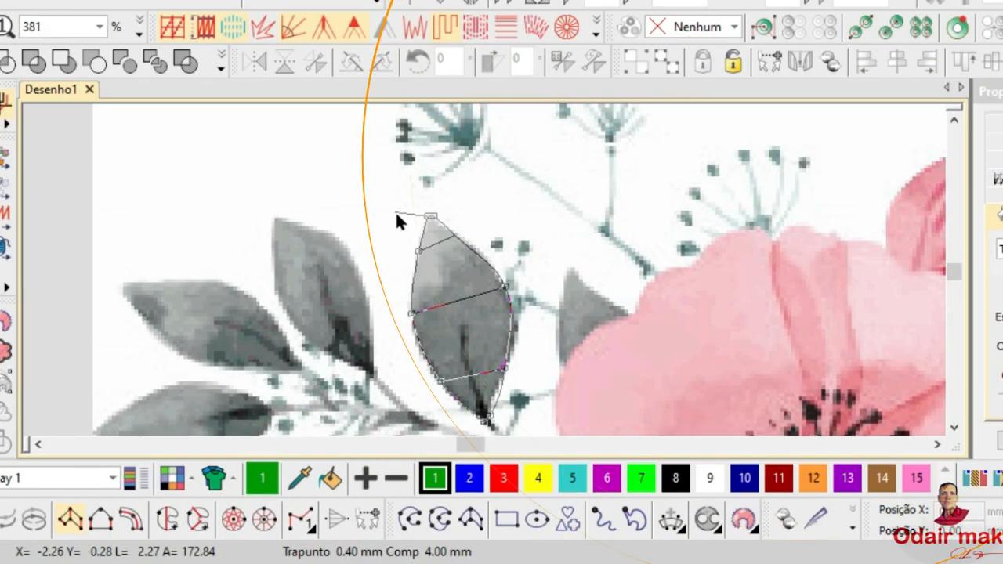
key(Return)
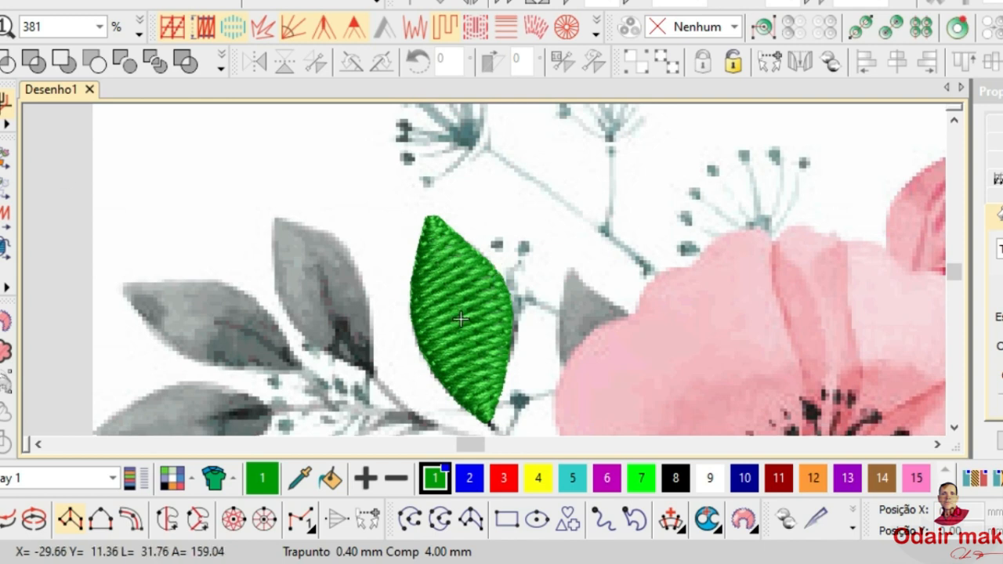
key(Escape)
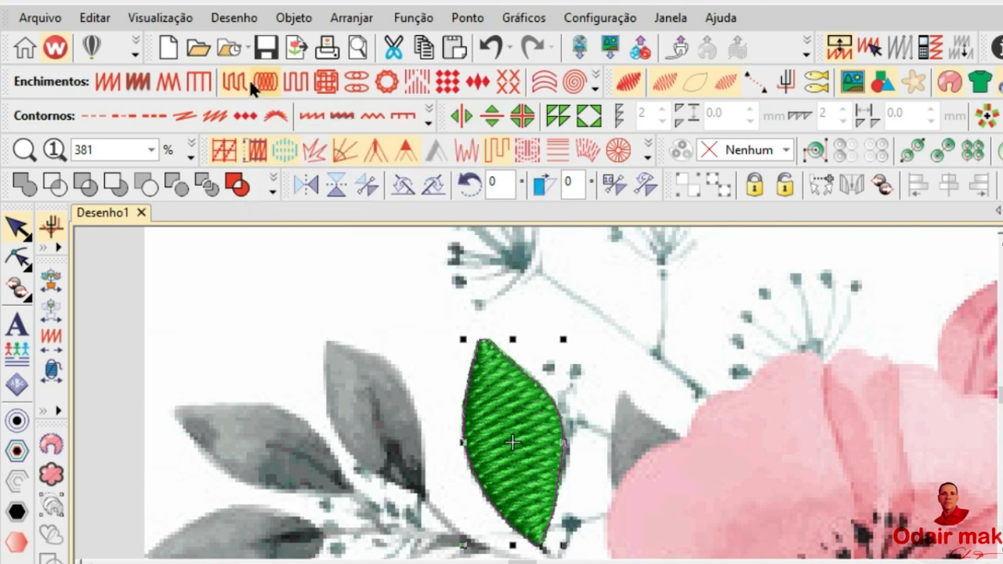
Change the digitized leaf's fill to satin stitch (Ponto cheio)
click(103, 77)
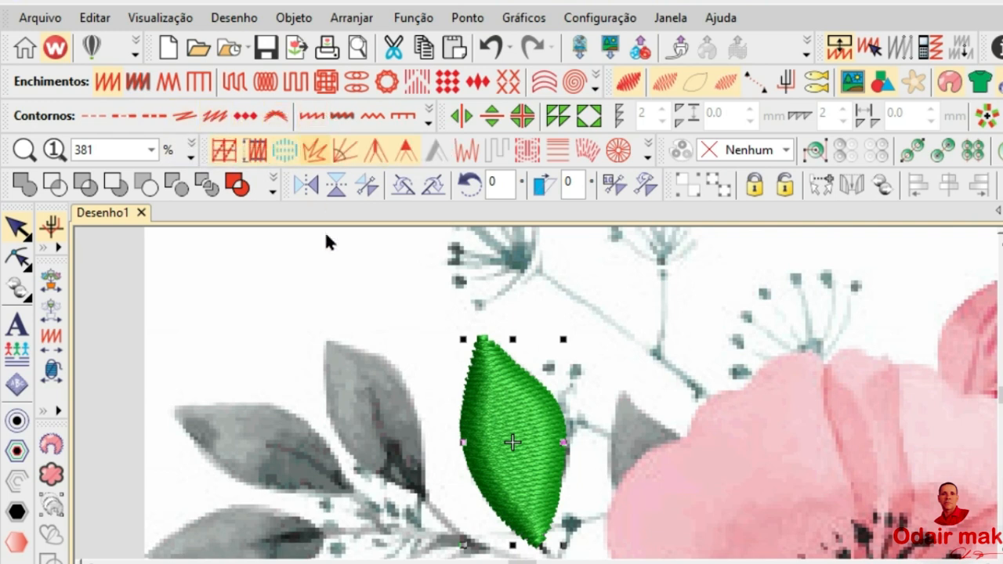
click(352, 332)
click(492, 357)
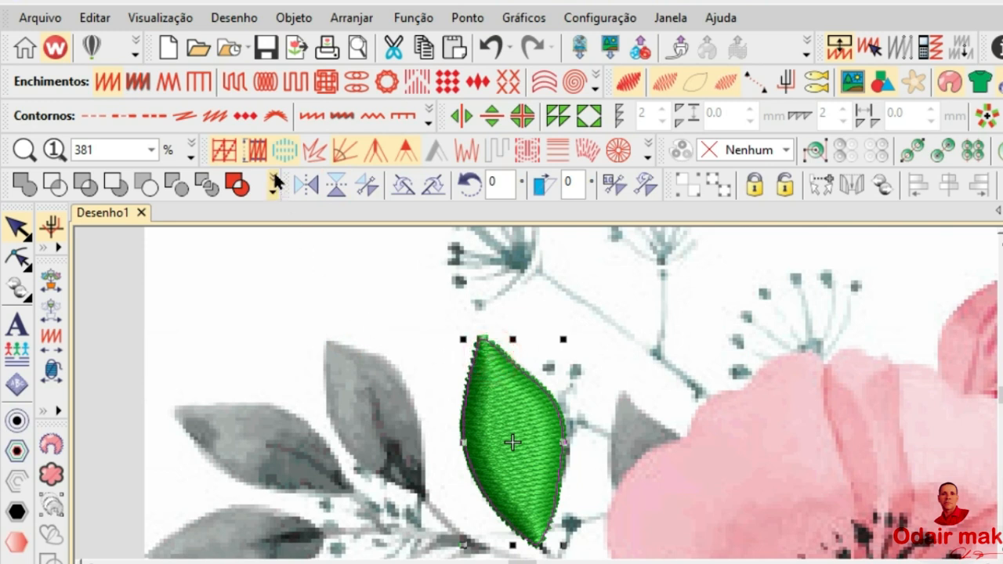
Try a satin outline on the leaf instead of the fill, and undo that change
click(312, 117)
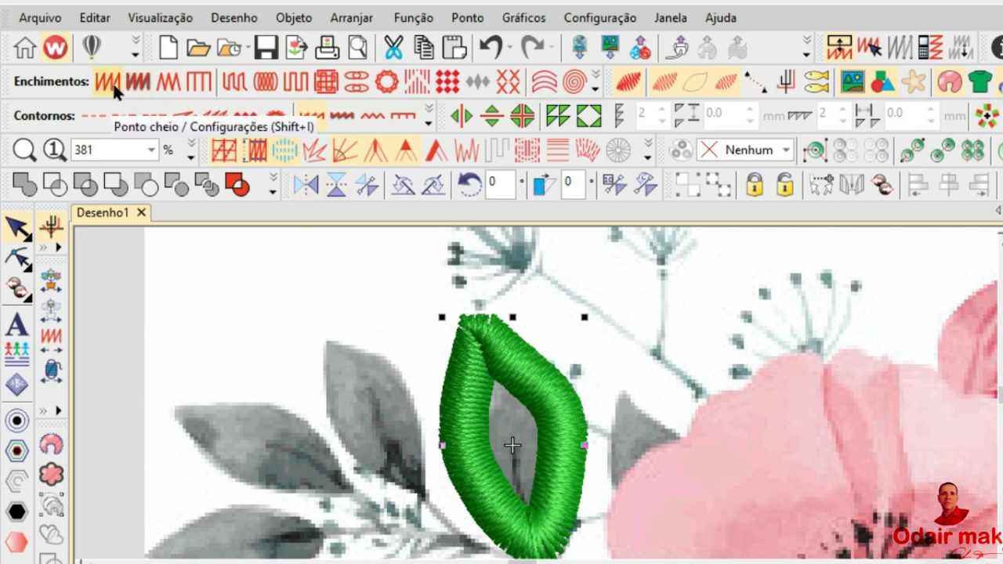
click(490, 47)
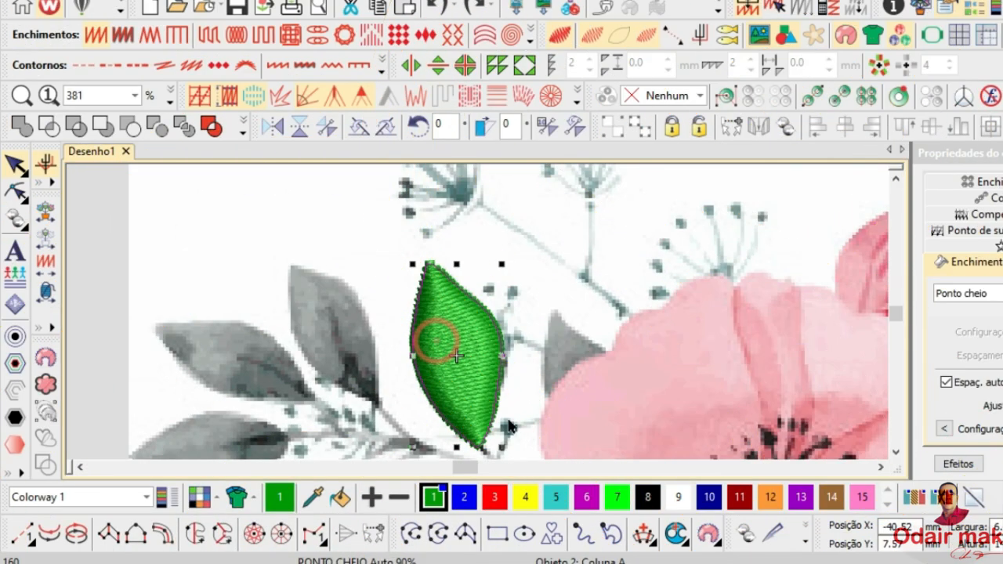
Create one simple offset around the leaf at 0.00 mm spacing with the object type Ponto corrido
click(15, 339)
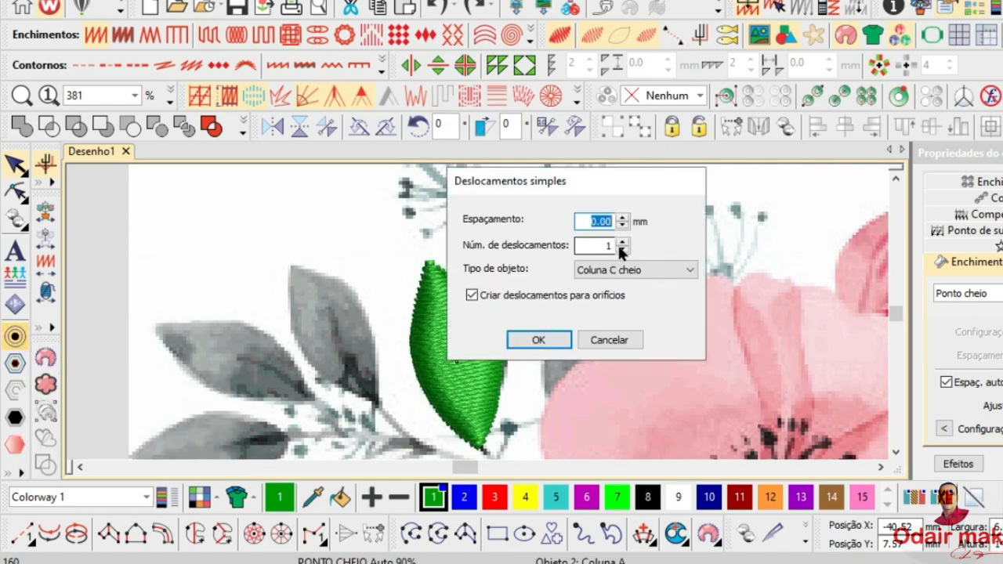
click(691, 267)
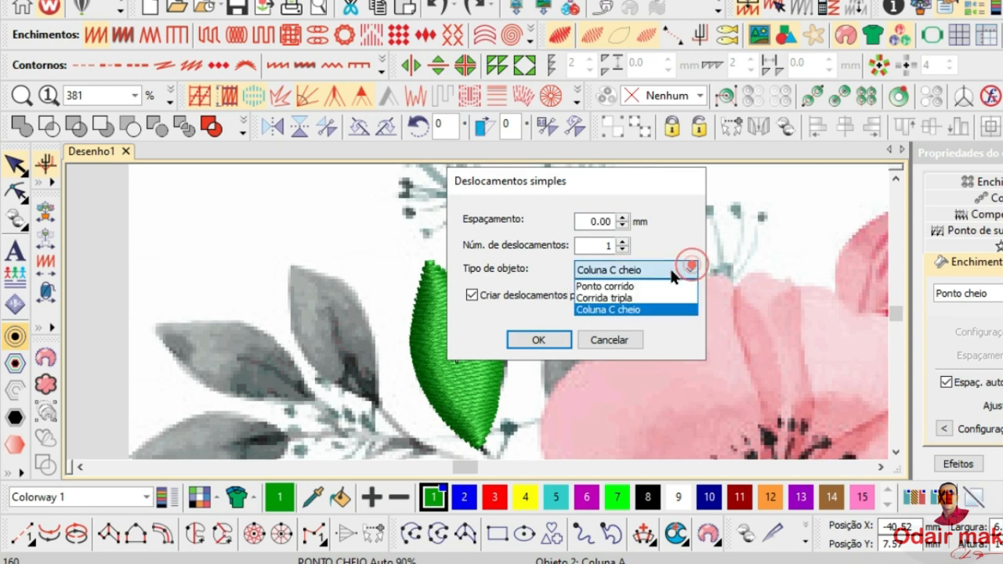
click(619, 286)
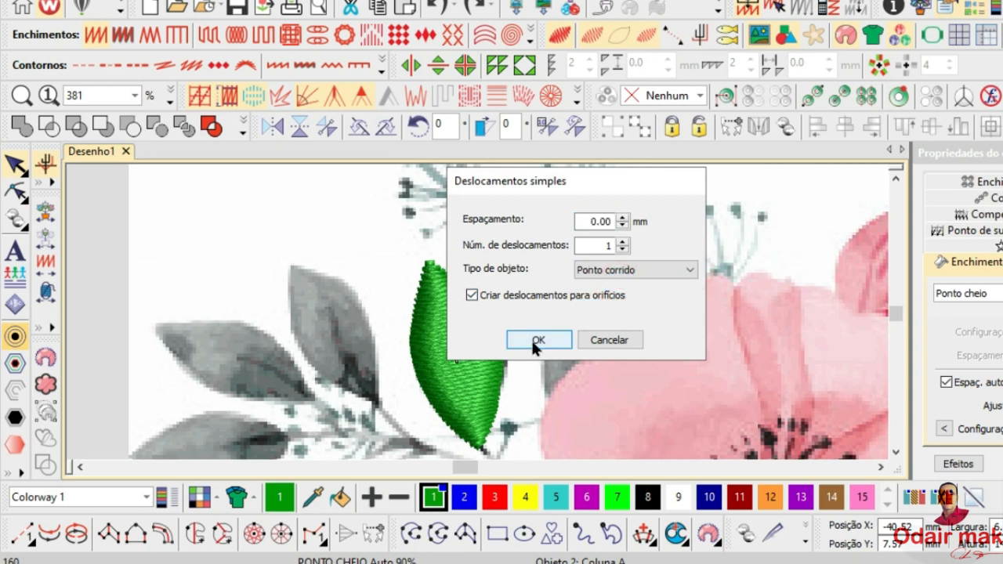
click(538, 340)
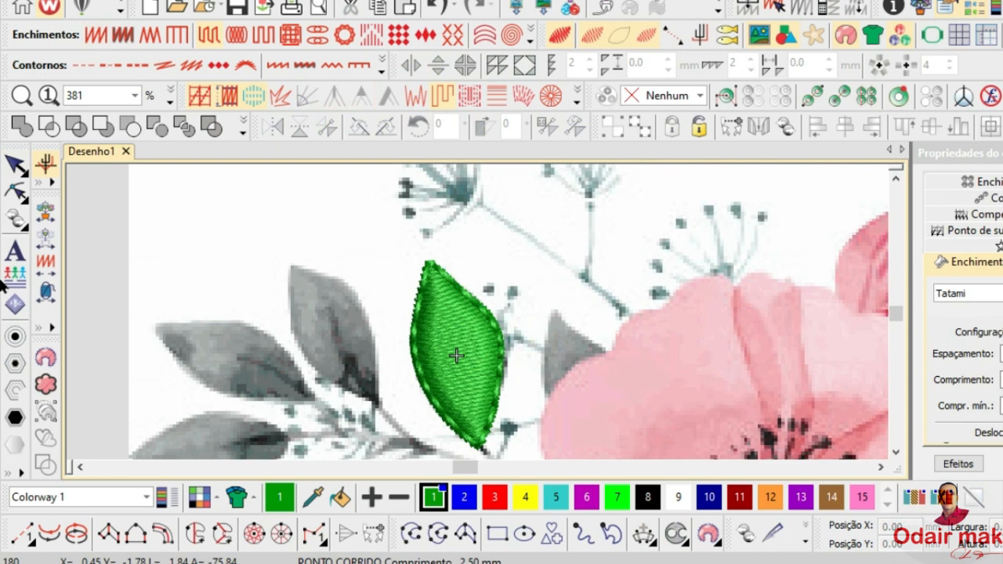
Select the leaf's offset outline, try a satin contour on it, and set it to triple run (Corrida tripla)
click(978, 292)
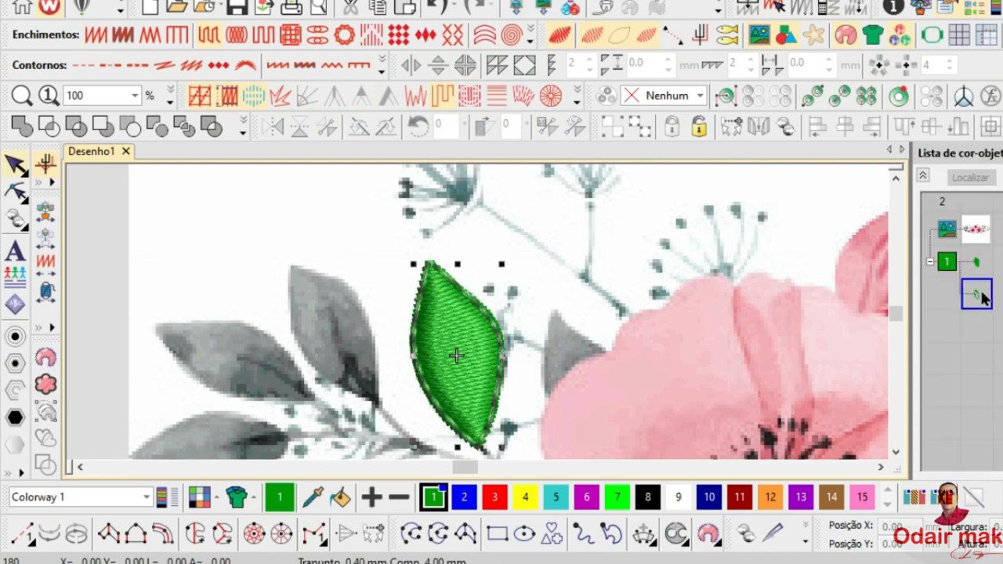
click(277, 65)
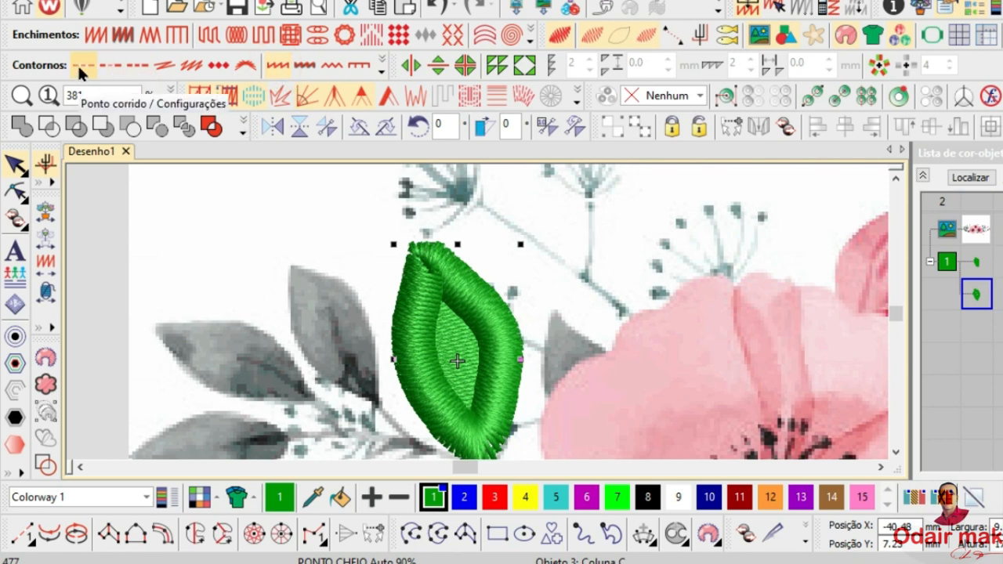
click(131, 69)
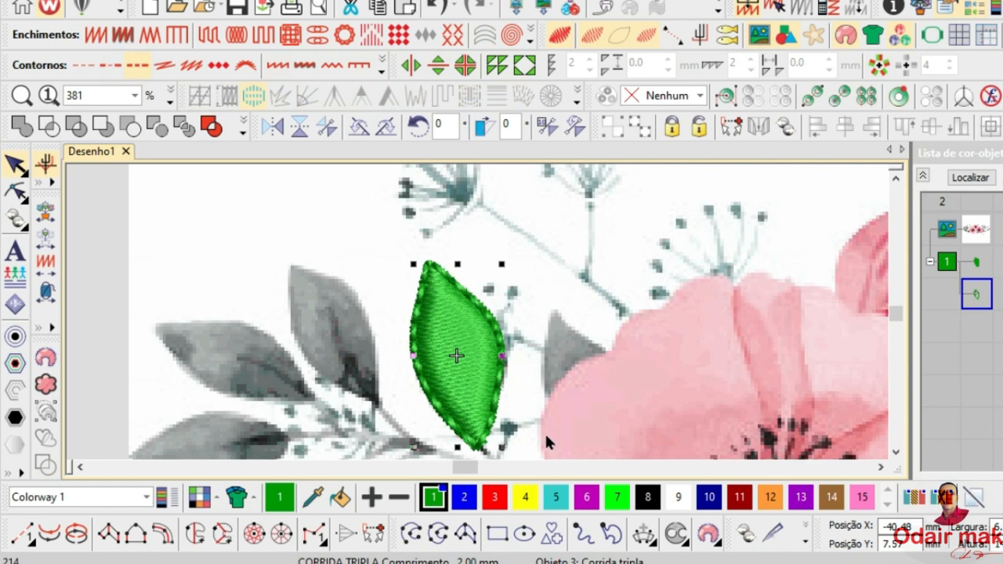
Try black, dark red and red on the leaf's triple-run outline, and settle on yellow, colour 4
click(648, 497)
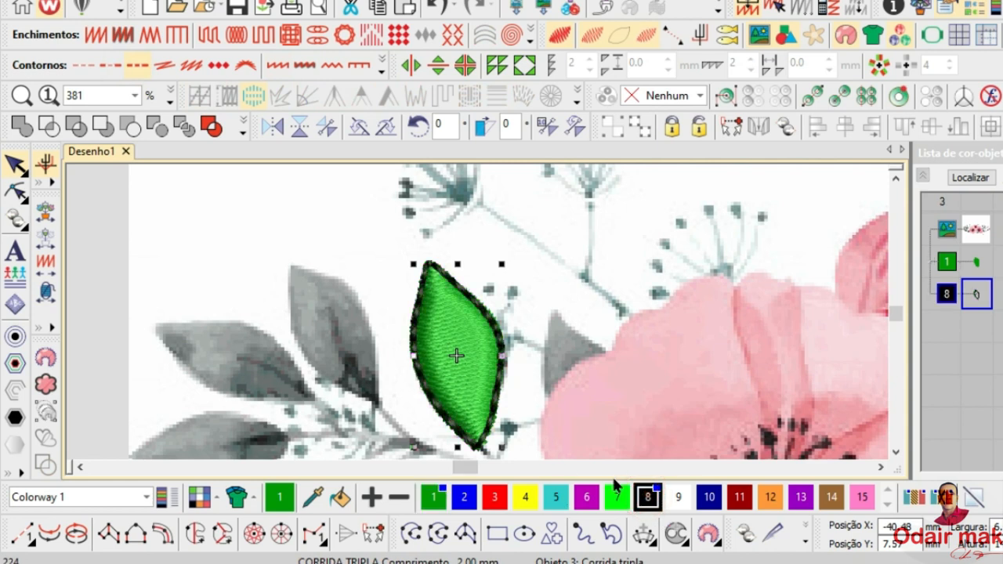
click(739, 497)
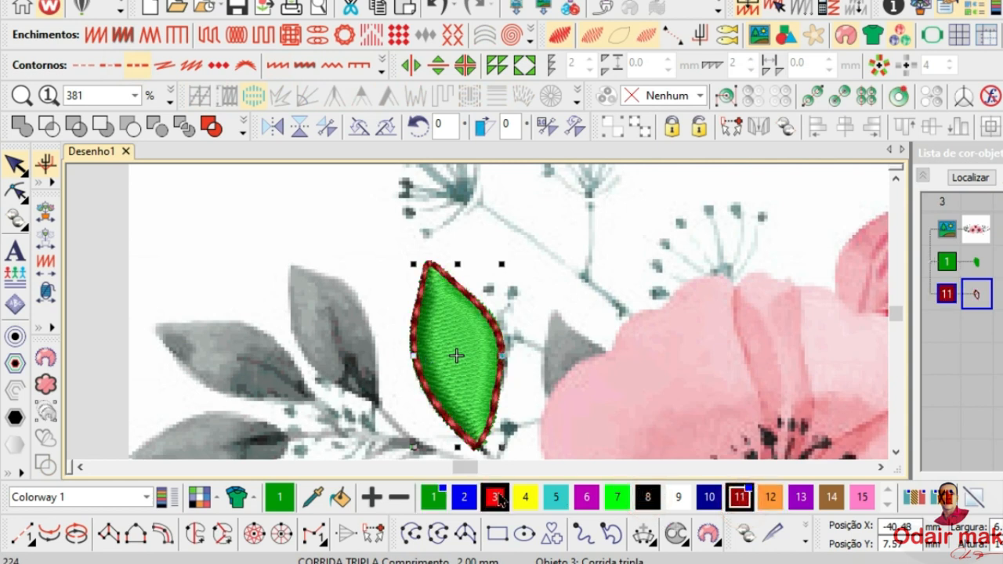
click(495, 497)
click(525, 497)
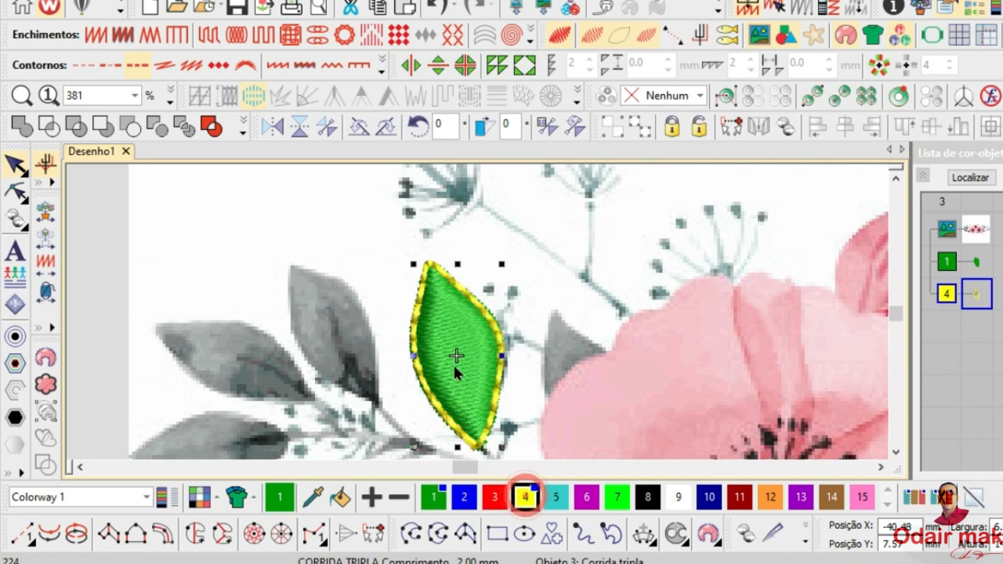
Select the leaf's green satin fill and yellow outline together and check both objects against the picture
scroll(463, 345, up, 1)
scroll(553, 302, down, 2)
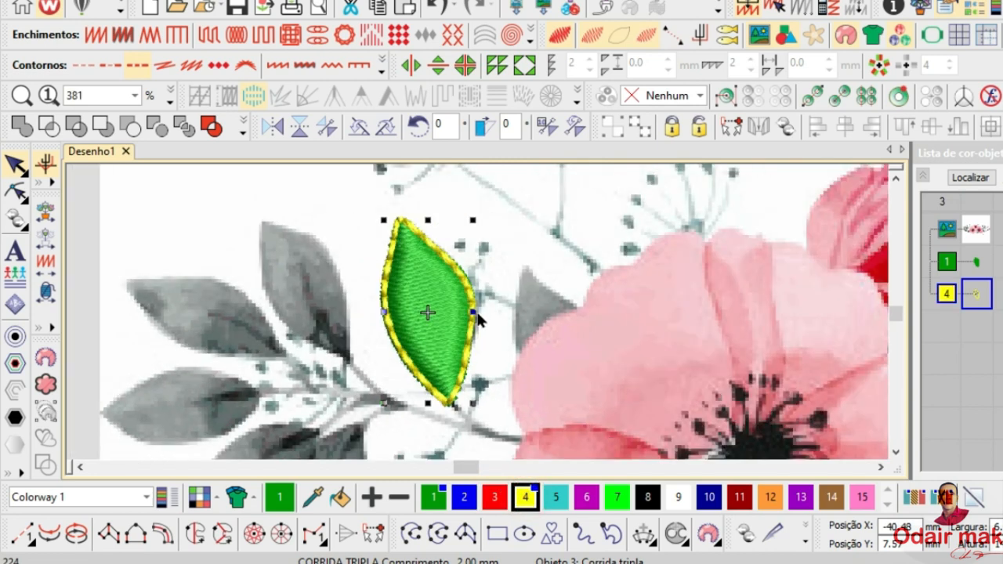
scroll(520, 302, down, 1)
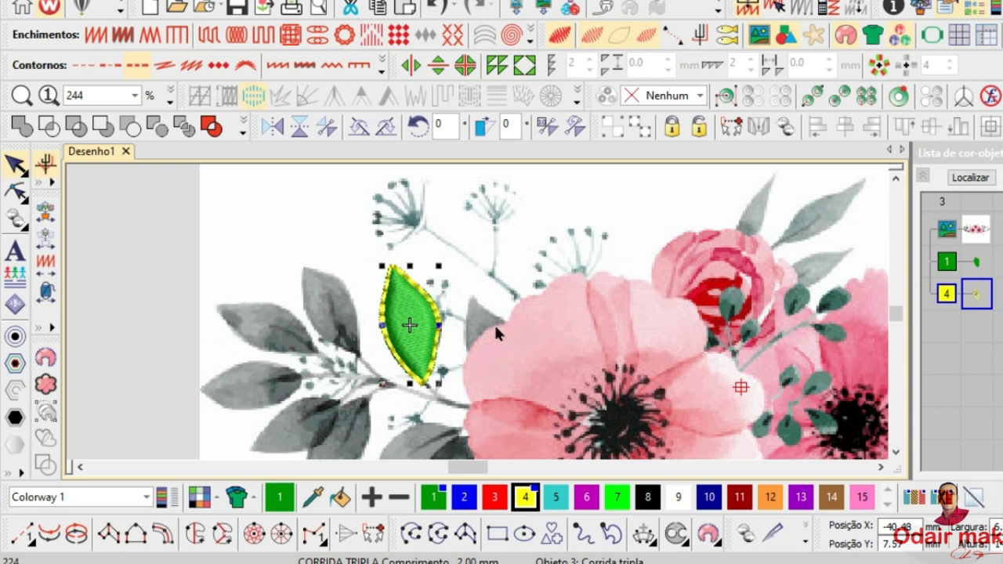
click(311, 222)
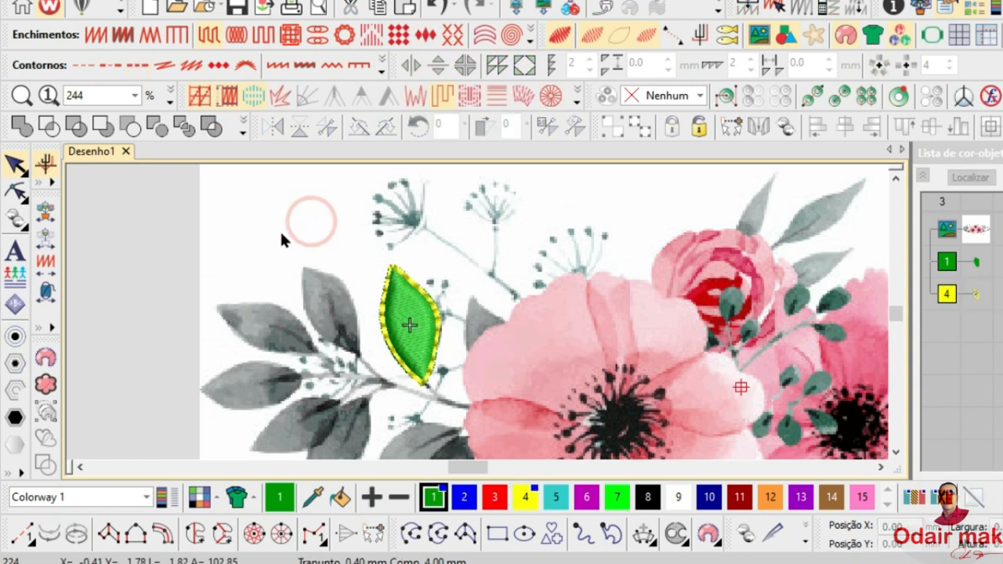
drag(280, 230, 524, 431)
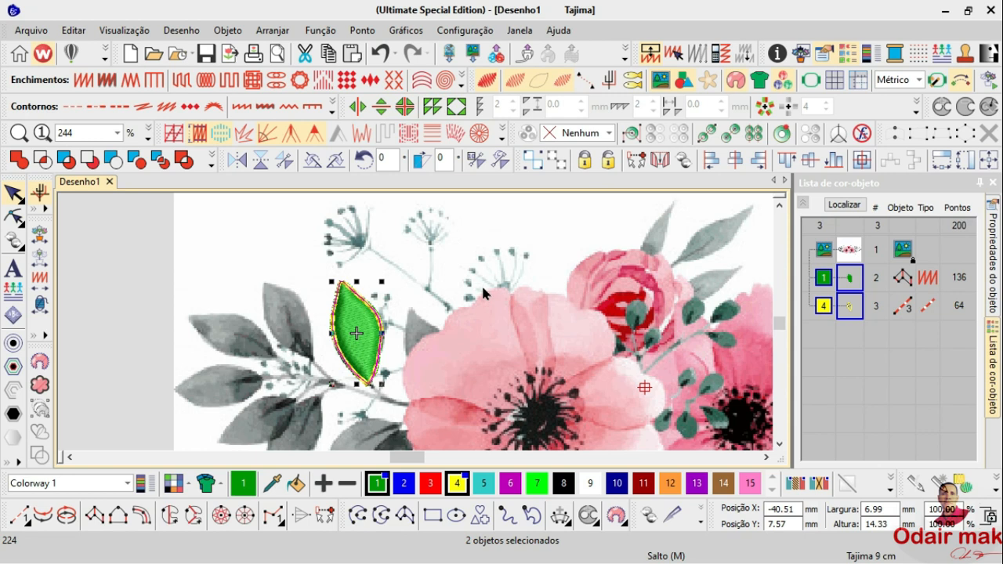
scroll(416, 329, down, 1)
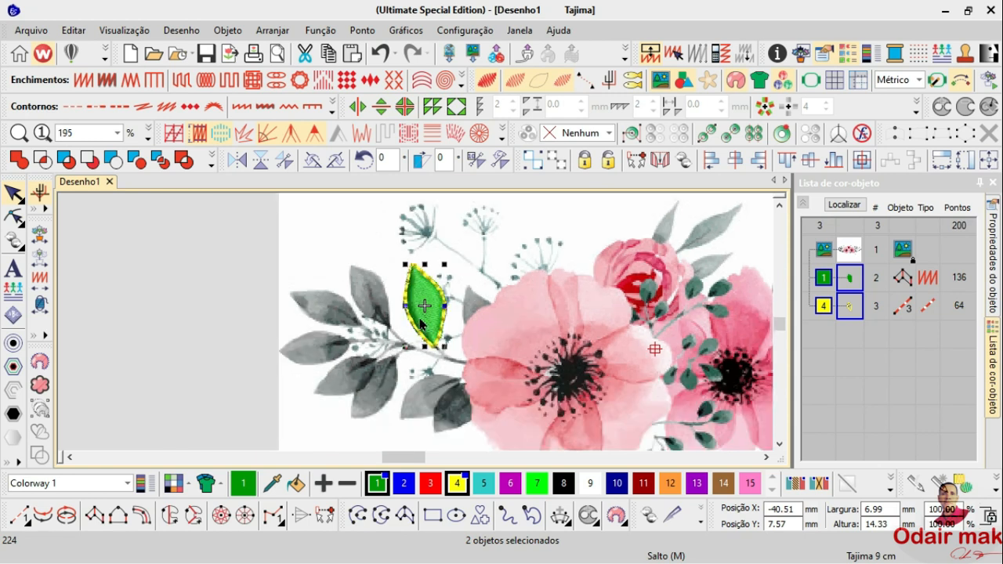
scroll(421, 326, up, 5)
scroll(416, 329, down, 2)
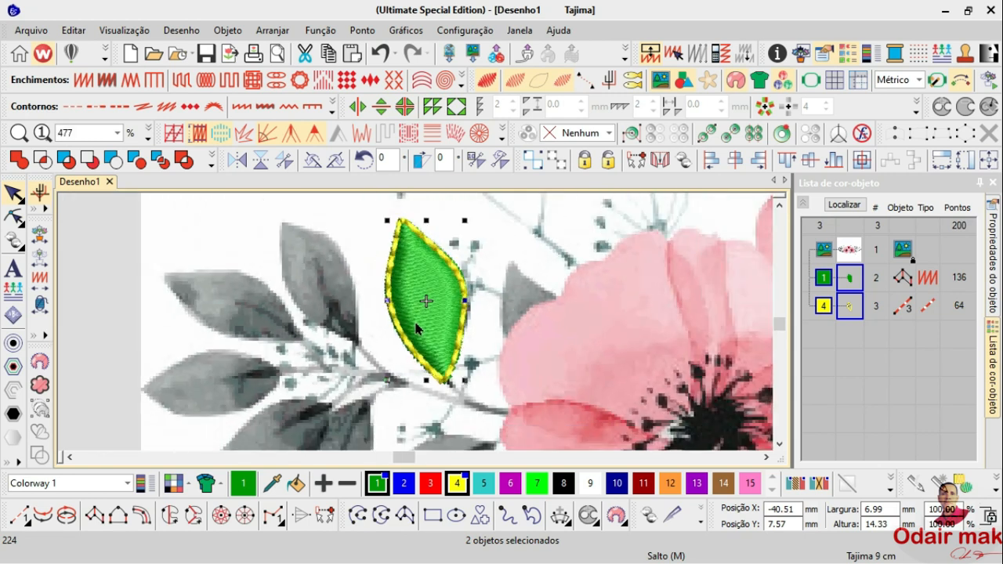
Deselect the leaf's green satin fill and its yellow outline
click(423, 311)
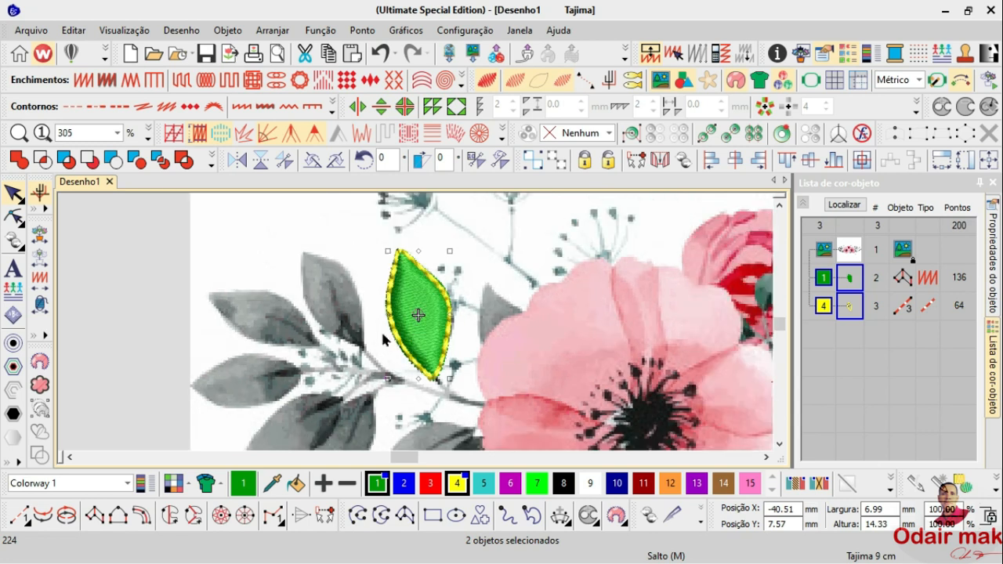
scroll(421, 306, down, 1)
click(369, 329)
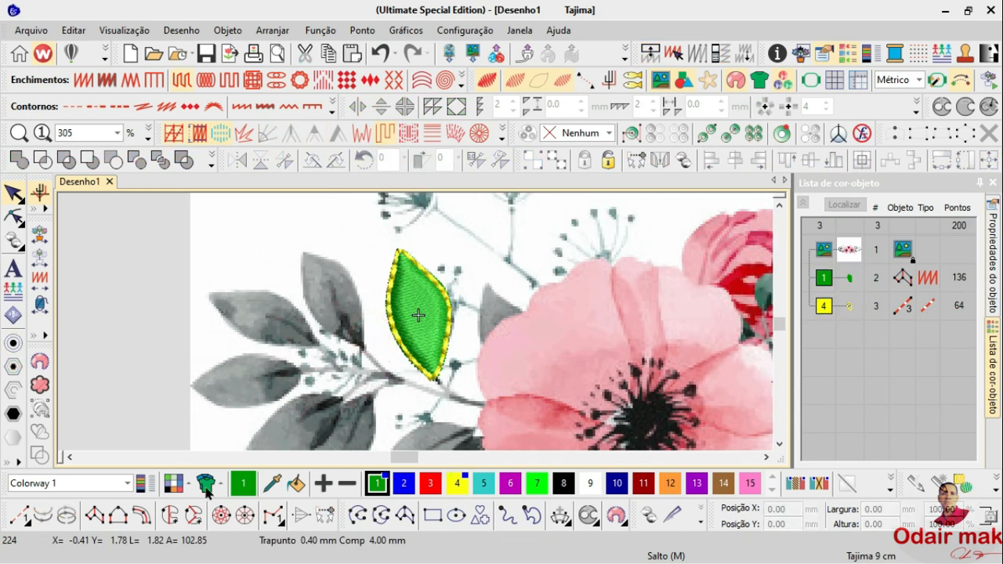
Digitize a complex-fill (Enchimento complexo) rectangle about 32 by 23 mm in the blank area beside the picture and check it
click(169, 517)
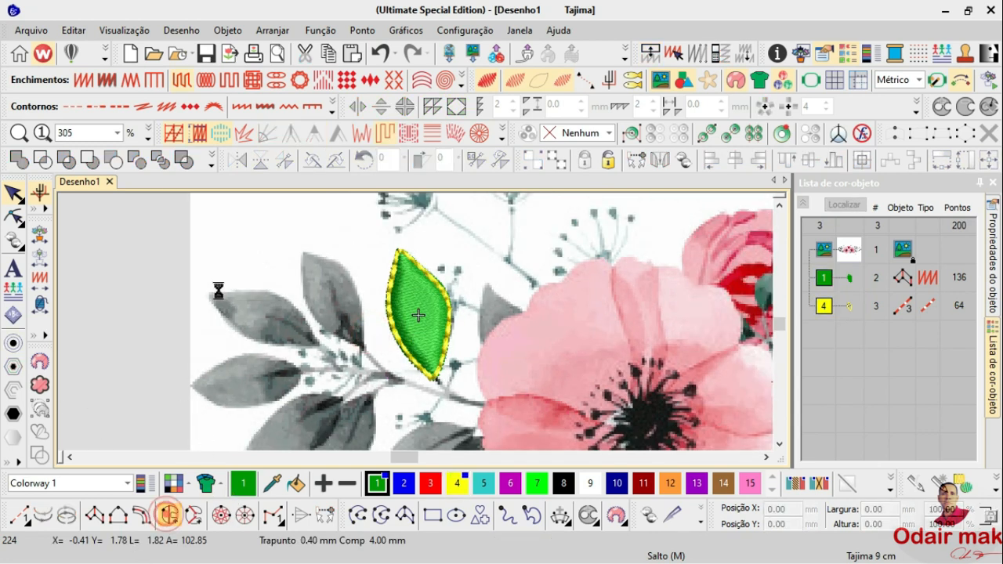
click(126, 253)
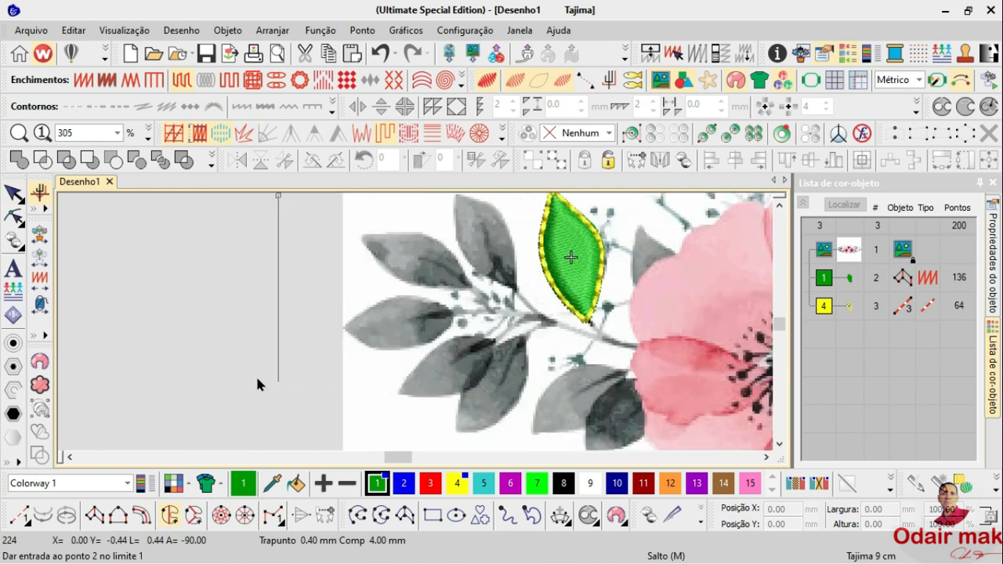
click(279, 400)
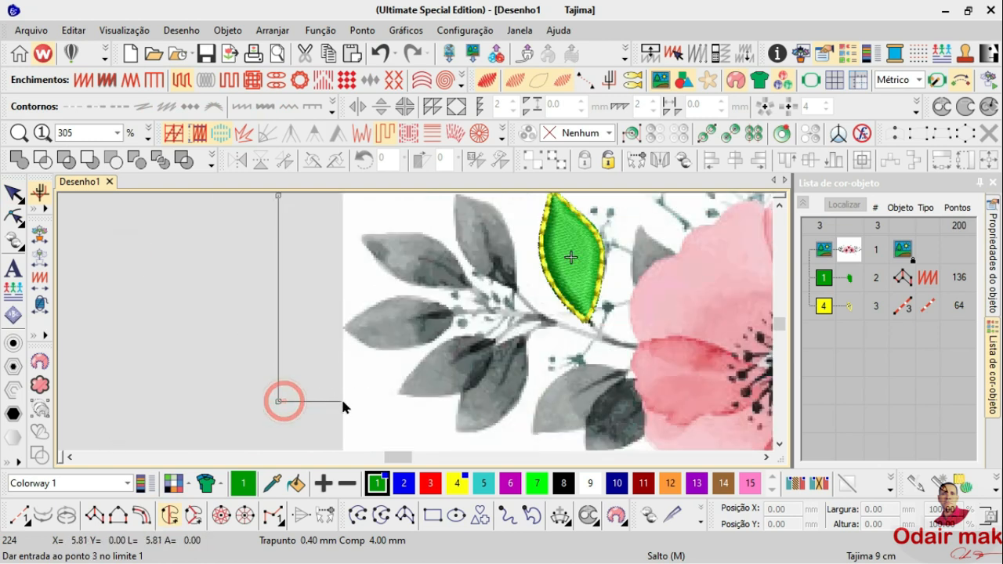
scroll(298, 328, down, 1)
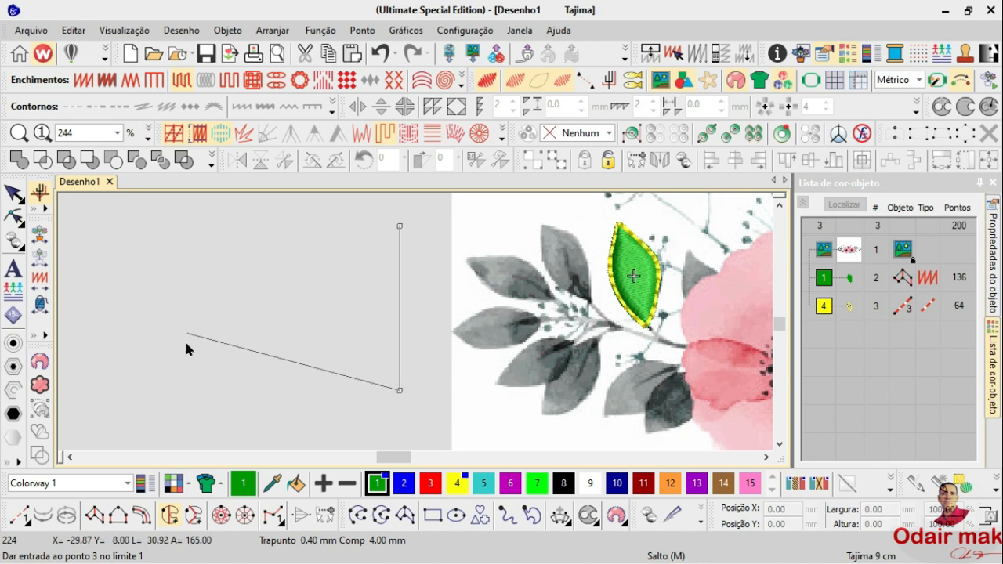
click(174, 389)
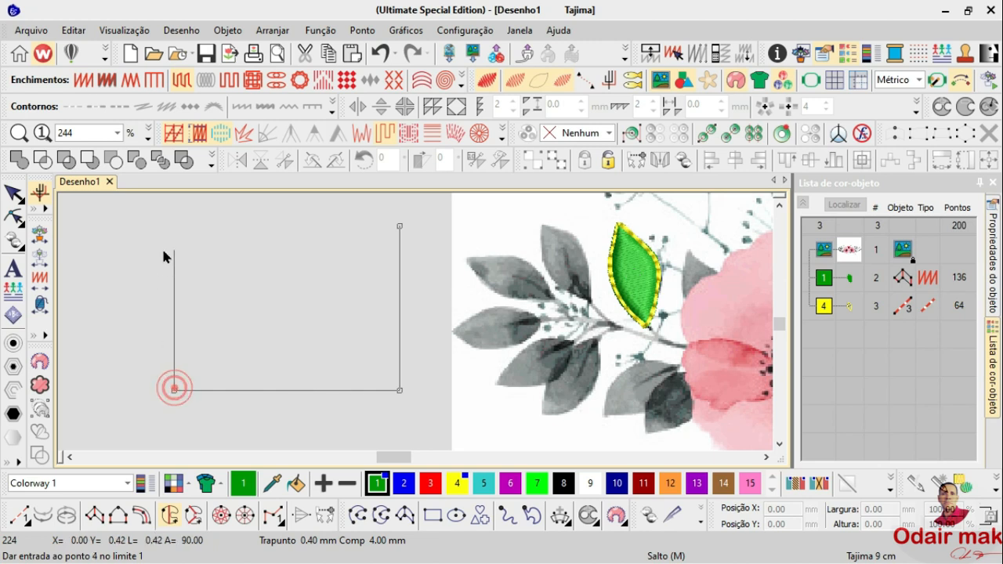
click(174, 232)
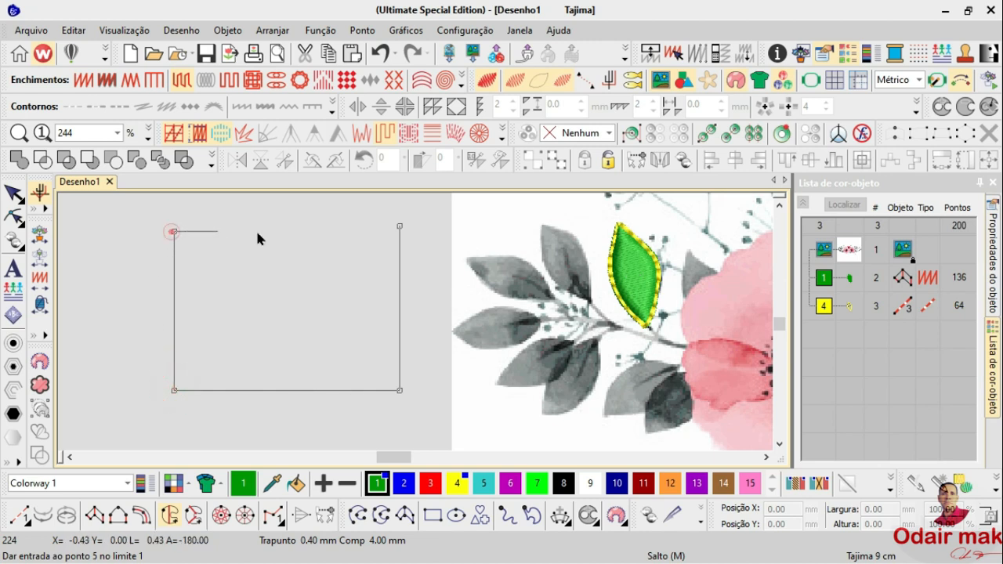
click(399, 226)
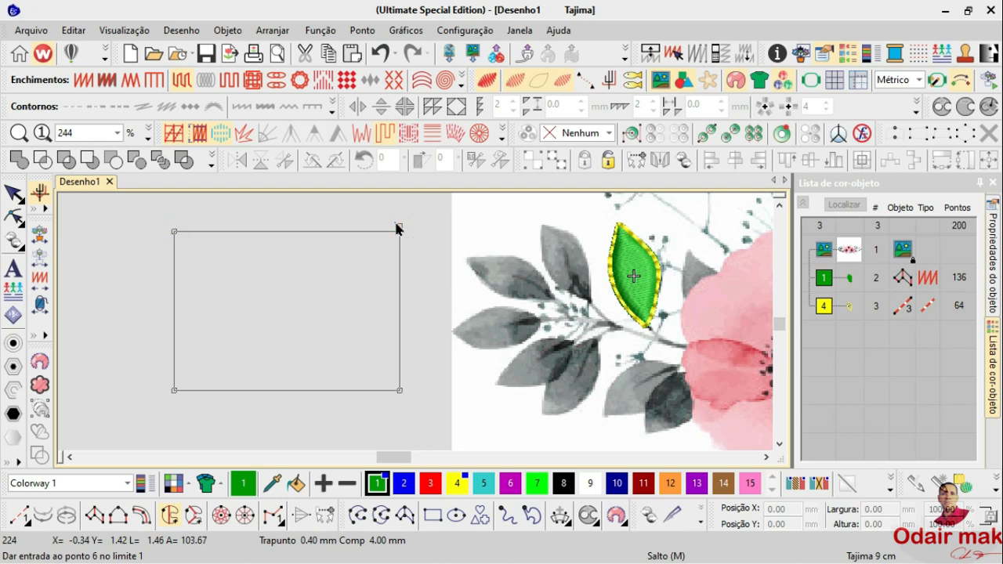
key(Return)
key(Return)
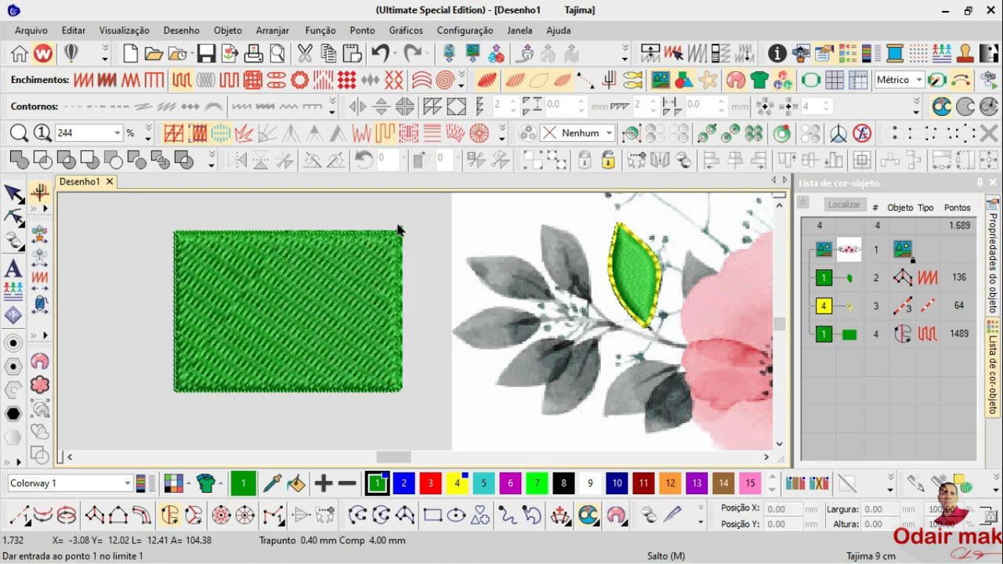
click(859, 337)
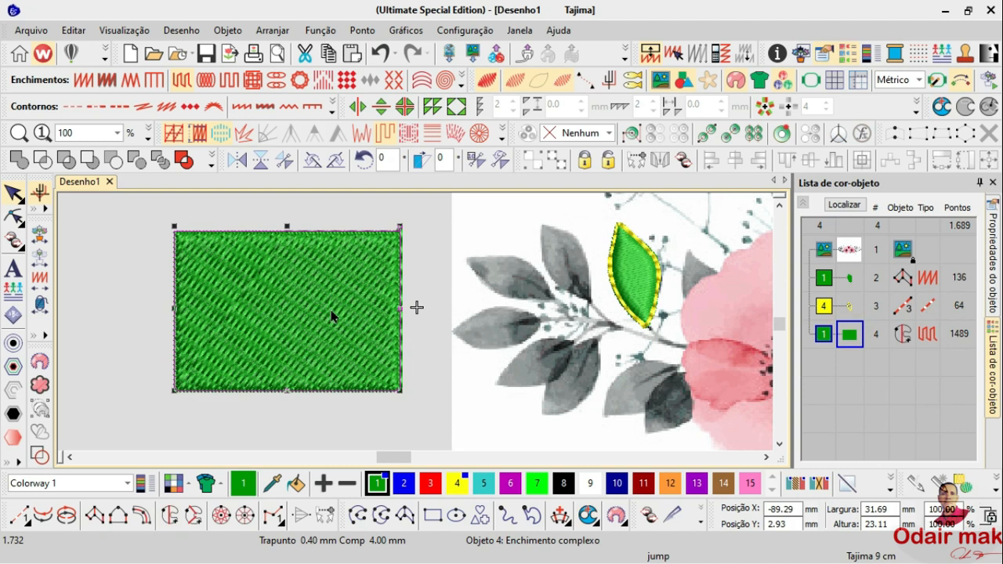
click(431, 253)
click(166, 419)
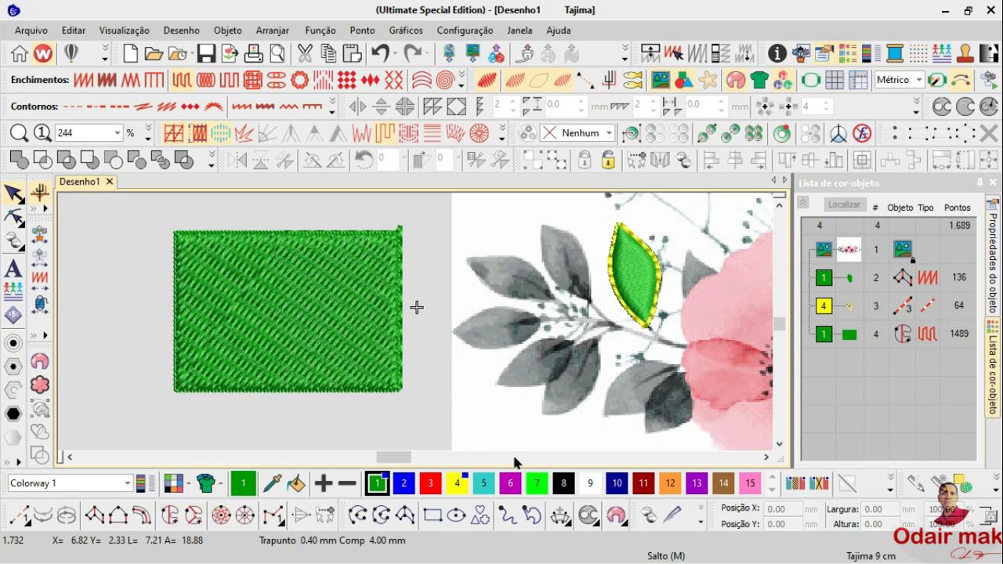
Outline a circle about 25 mm across for a complex fill, between the green rectangle and the picture's grey leaves
click(174, 517)
click(433, 380)
click(427, 253)
click(548, 249)
click(553, 388)
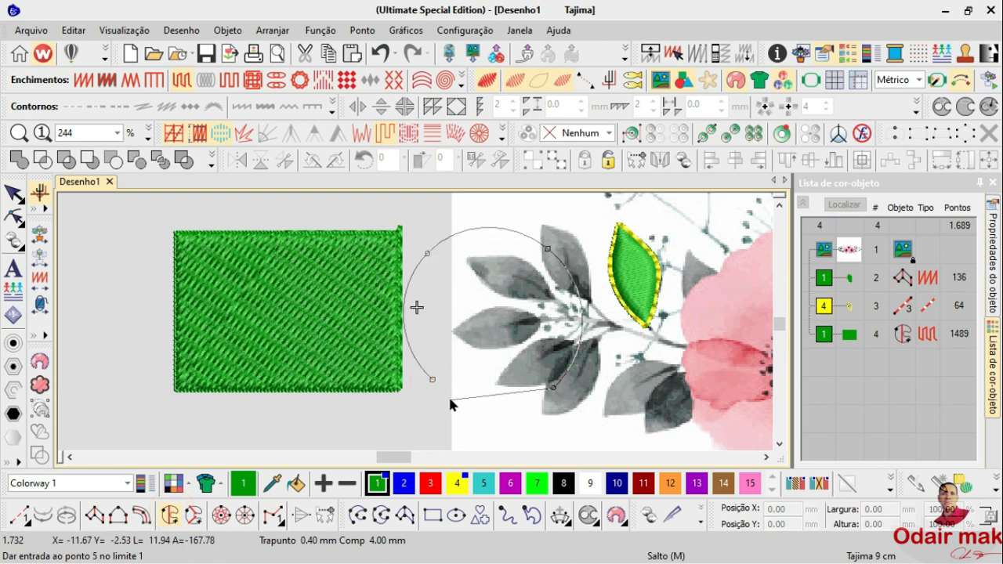
click(432, 380)
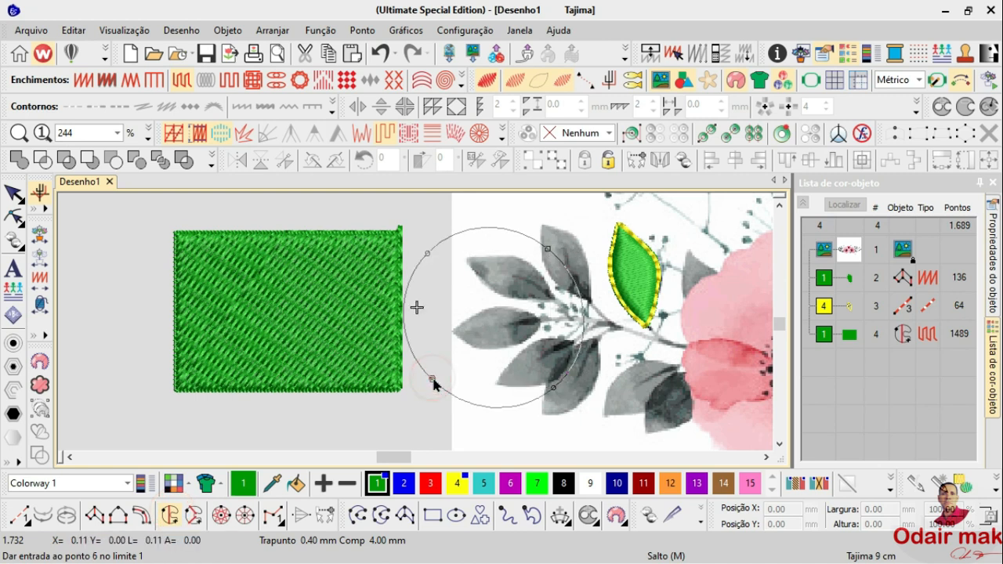
key(Return)
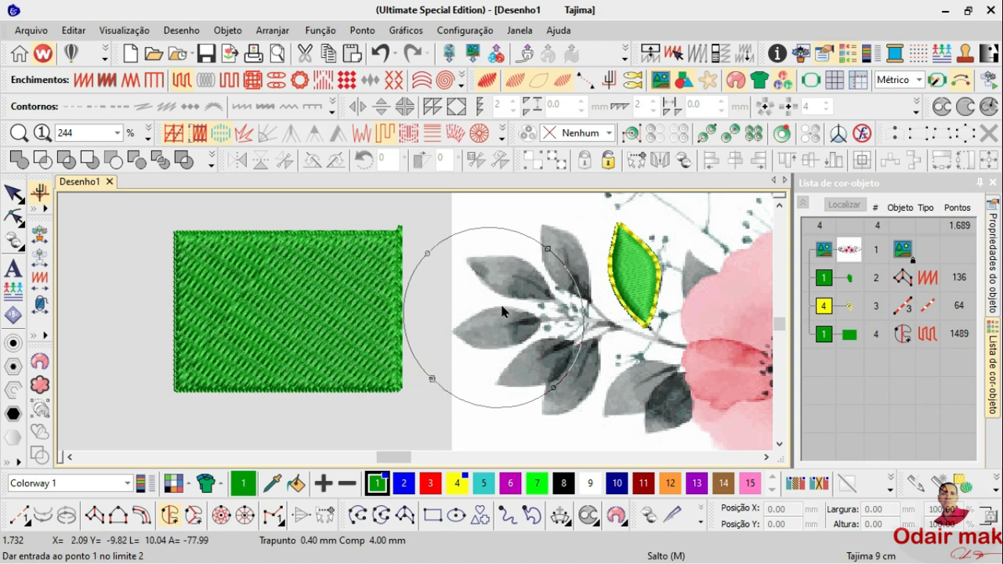
Add a freeform curved cutout inside the circle as a second boundary and generate the complex fill
click(464, 273)
click(446, 301)
right_click(445, 341)
right_click(478, 364)
right_click(483, 360)
right_click(494, 315)
right_click(499, 313)
right_click(521, 326)
right_click(558, 339)
right_click(550, 283)
right_click(540, 279)
right_click(516, 250)
right_click(496, 265)
right_click(475, 277)
click(467, 277)
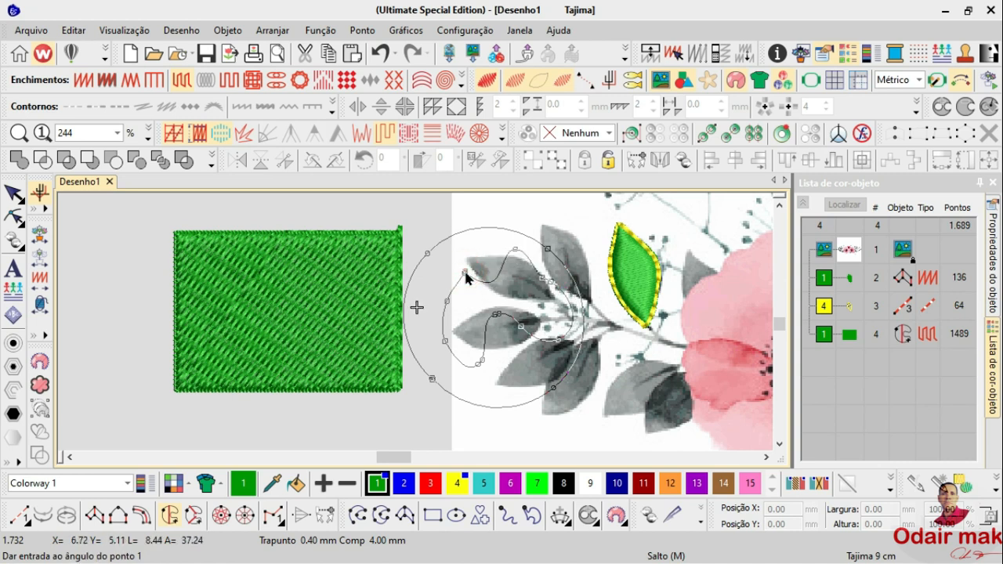
key(Return)
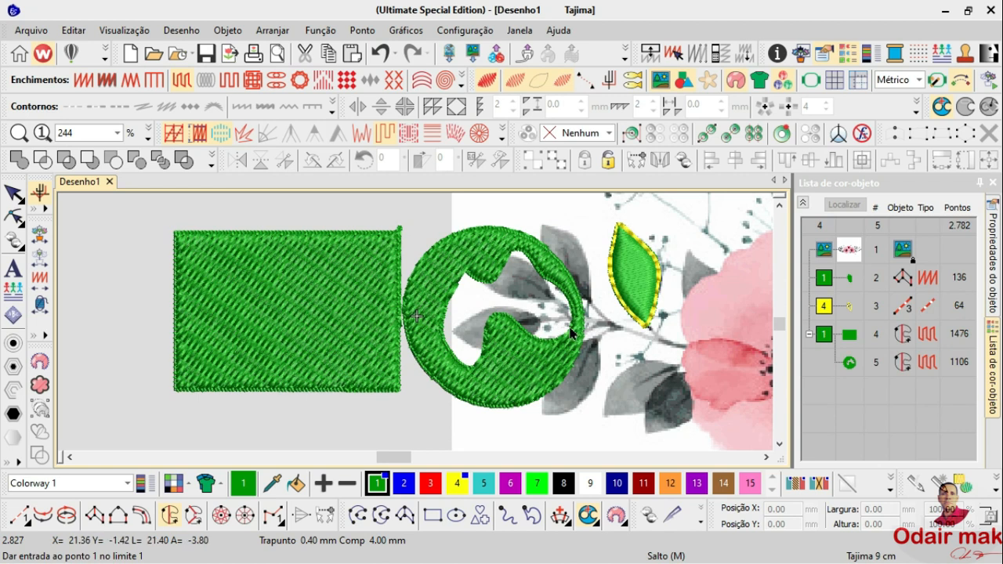
Recolour the circular complex fill to yellow, colour 4, and deselect it
click(847, 361)
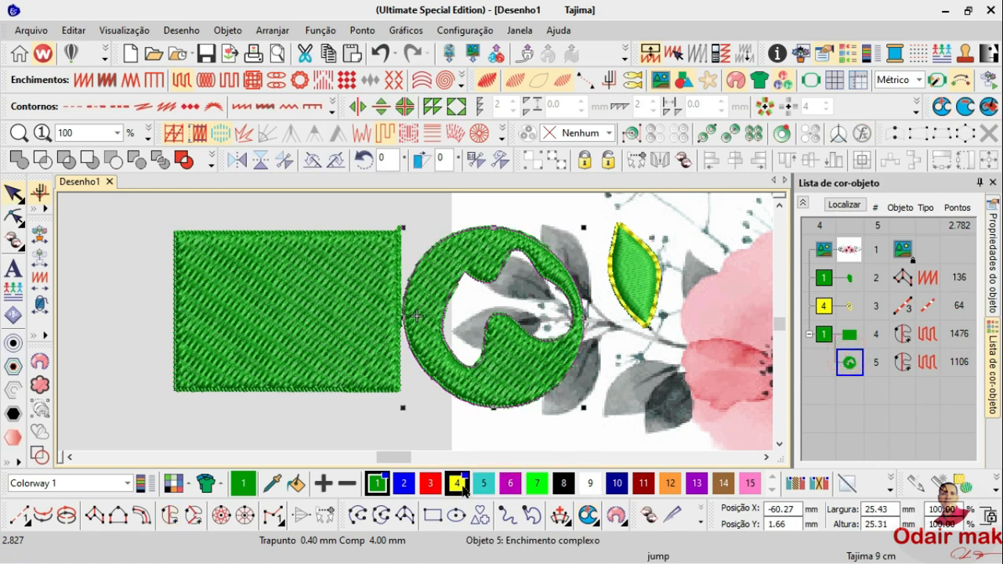
click(458, 484)
click(845, 415)
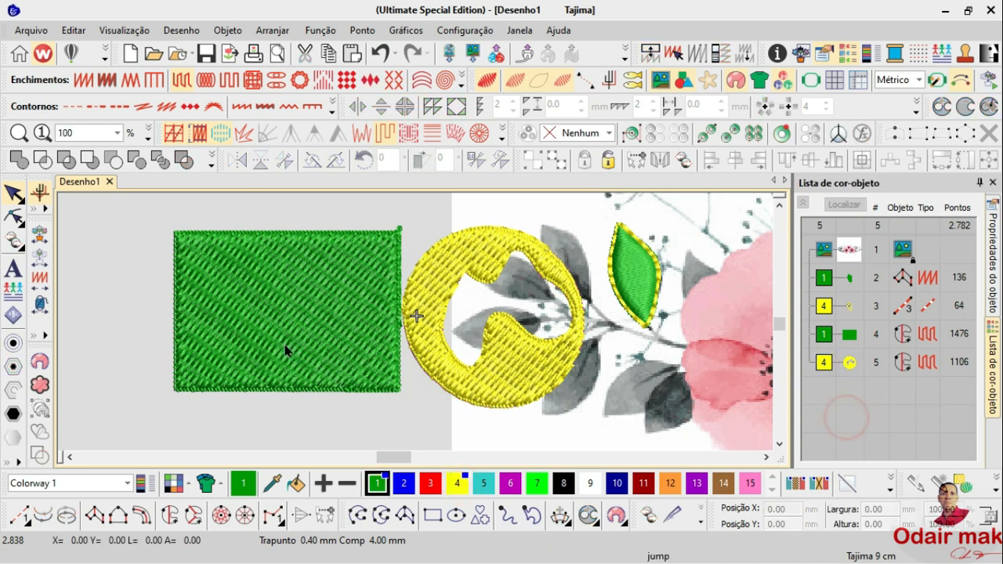
Cut a straight-edged, arrowhead-shaped hole into one half of the green rectangle with the complex fill tool
click(377, 391)
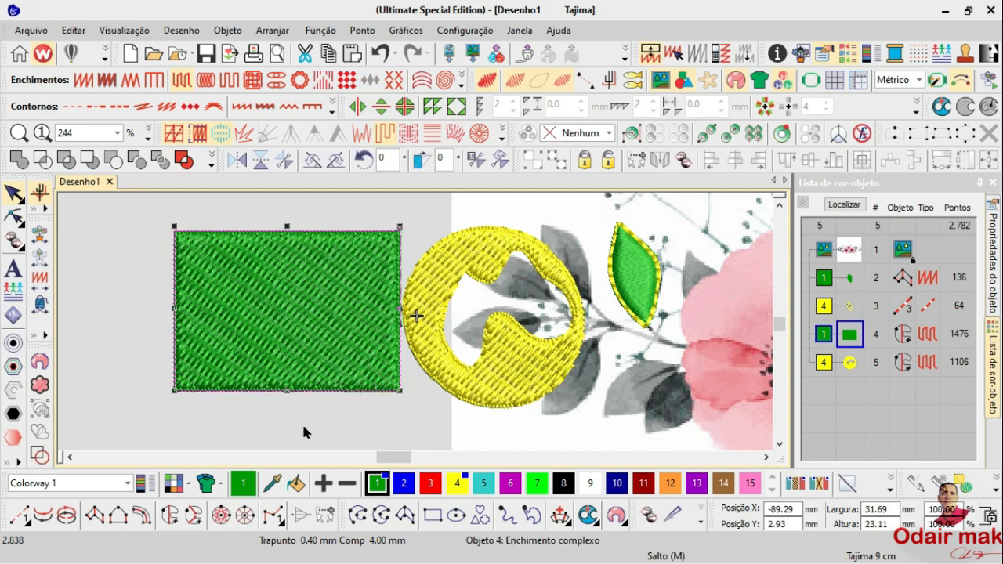
click(170, 519)
click(203, 353)
click(220, 267)
click(268, 308)
click(245, 351)
click(232, 321)
click(205, 351)
key(Return)
key(Return)
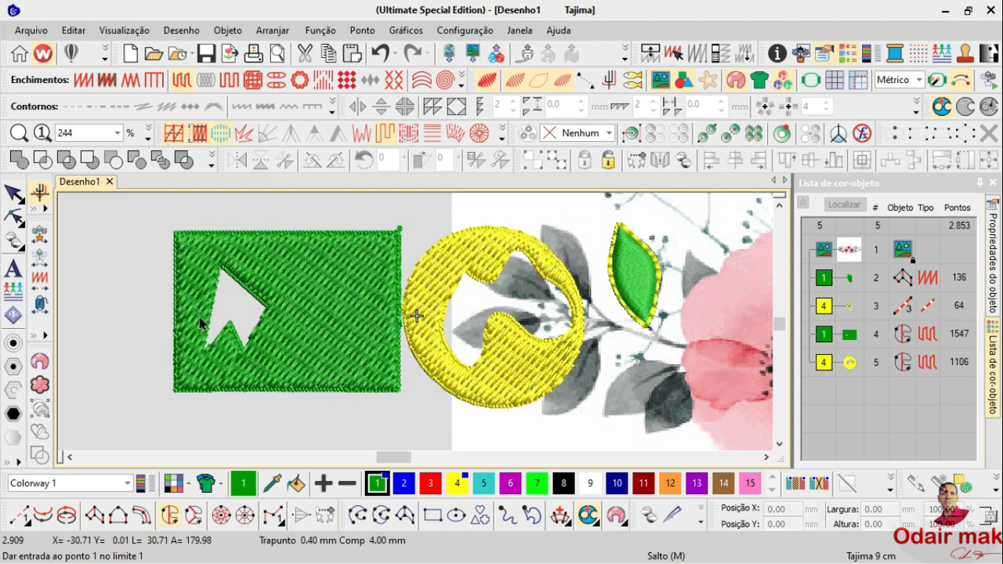
Cut a second, circular hole into the green rectangle beside the arrowhead-shaped one
click(850, 334)
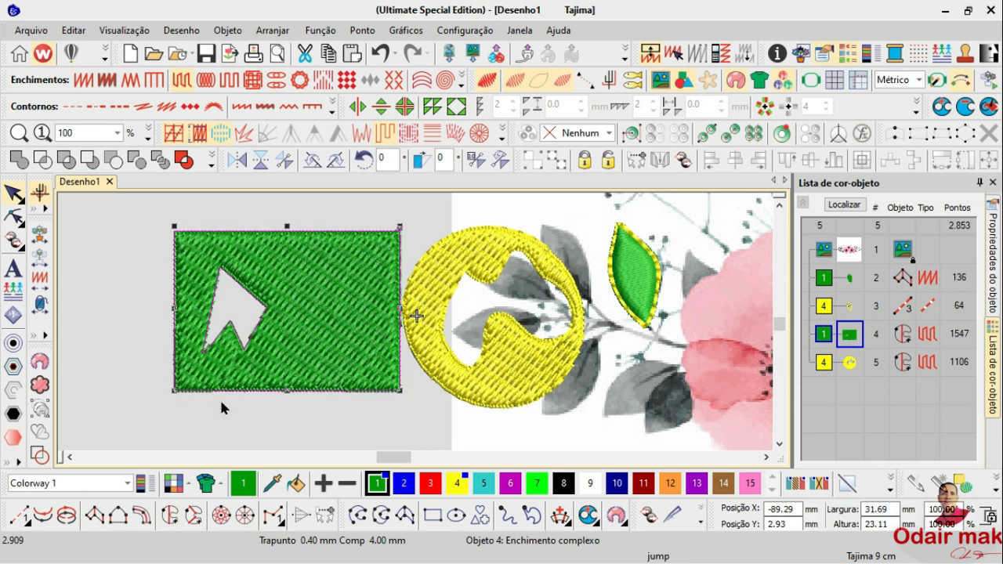
click(170, 517)
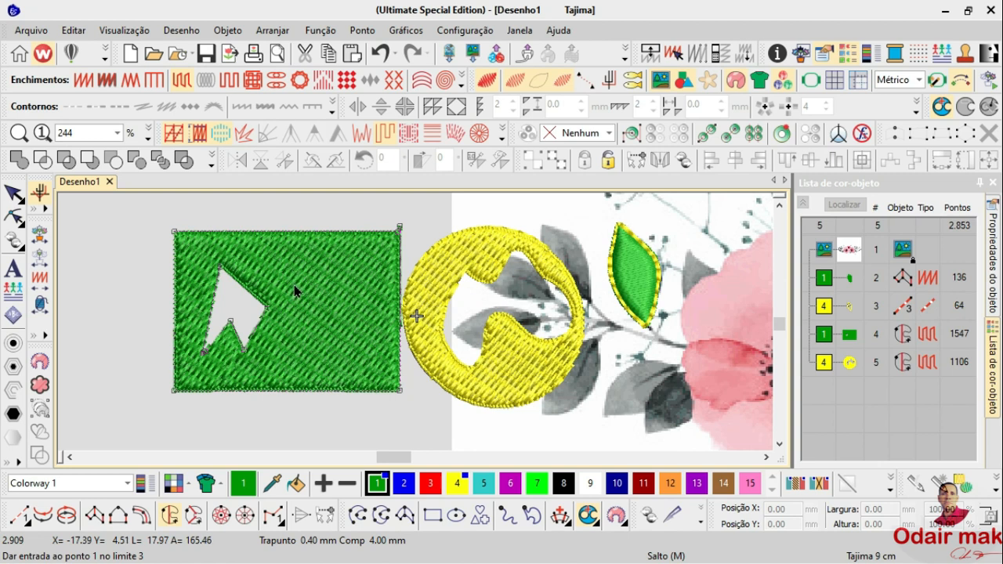
click(293, 337)
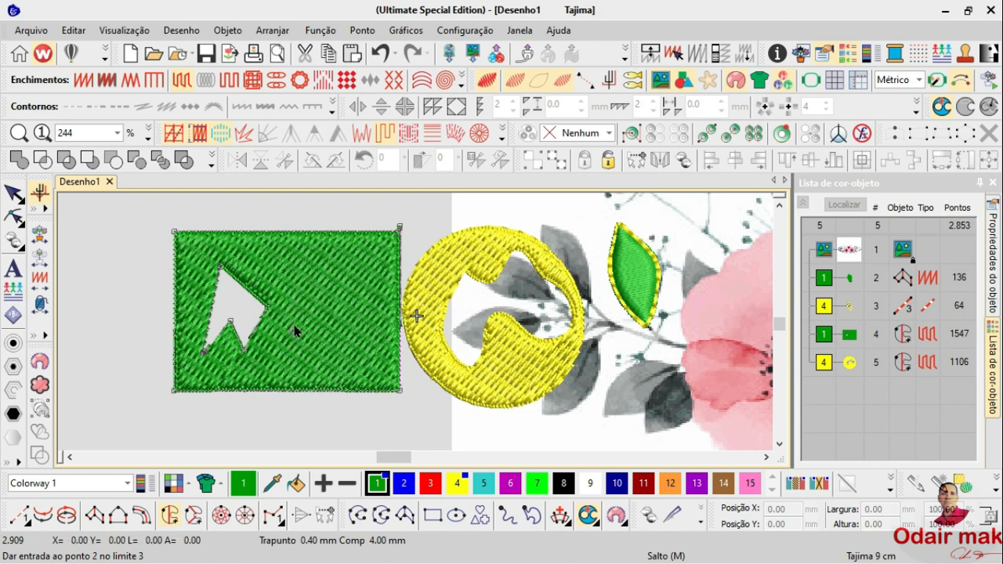
click(312, 283)
click(365, 310)
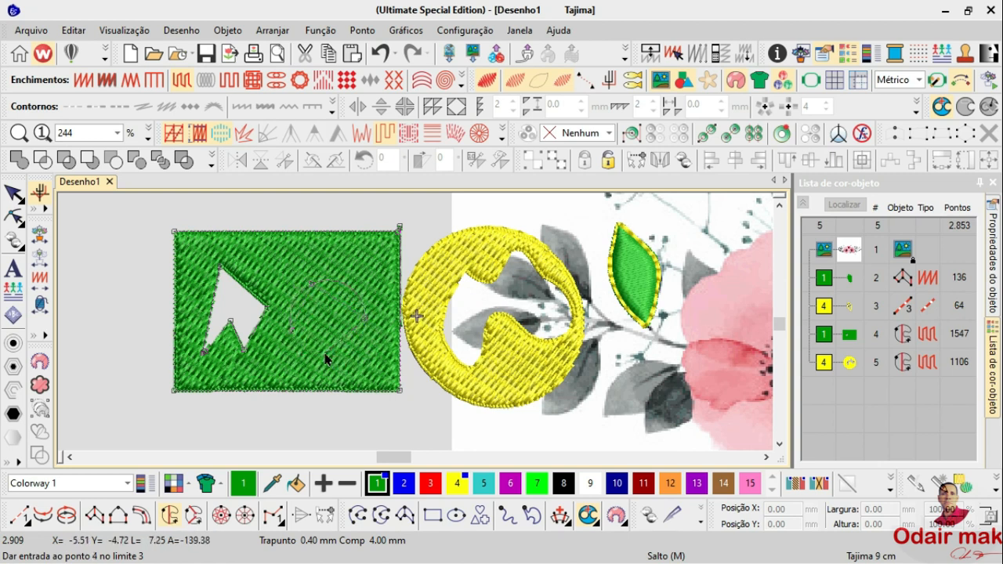
click(295, 335)
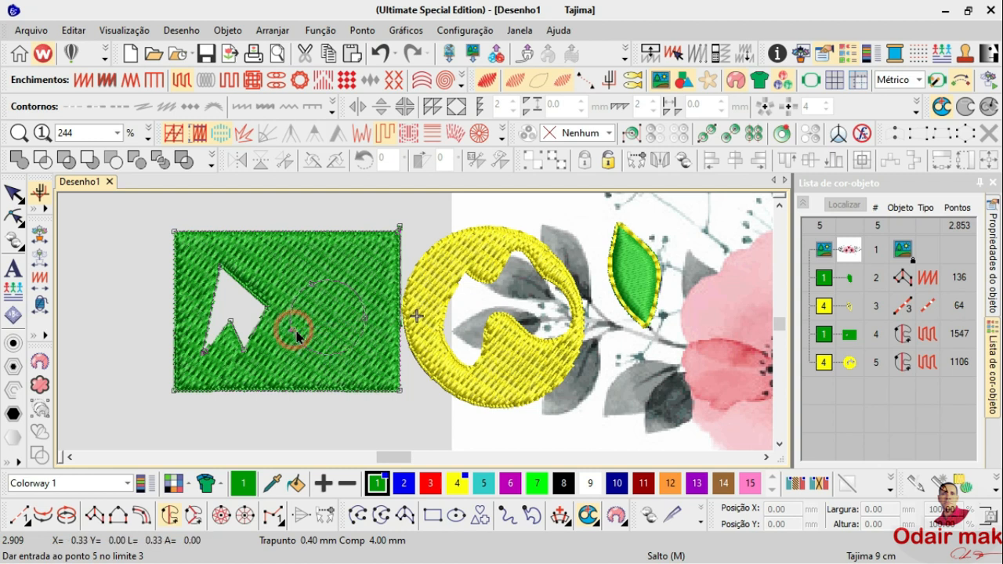
key(Return)
key(Return)
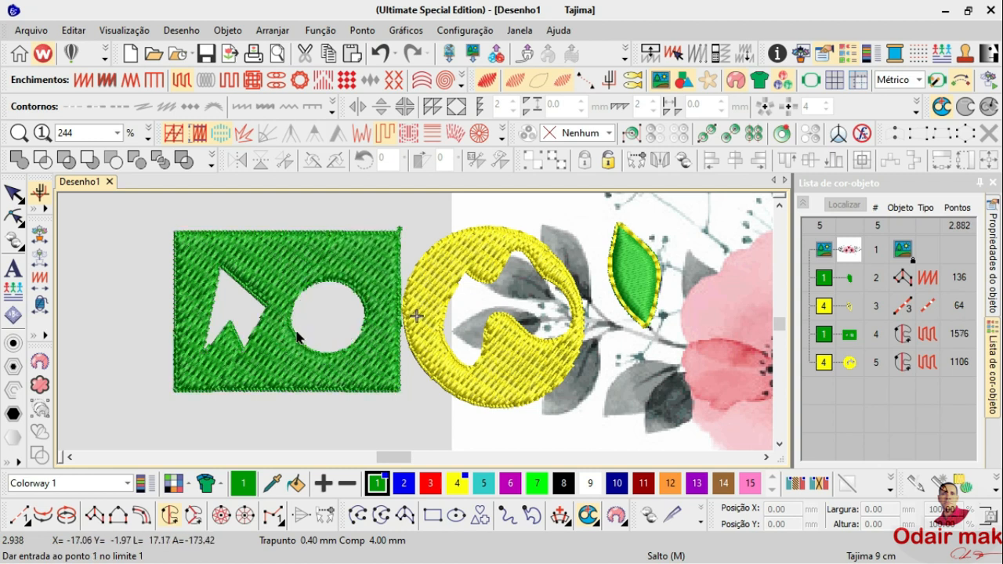
Delete the green rectangle, the yellow circular fill and the leaf's yellow triple-run outline
click(845, 394)
click(332, 367)
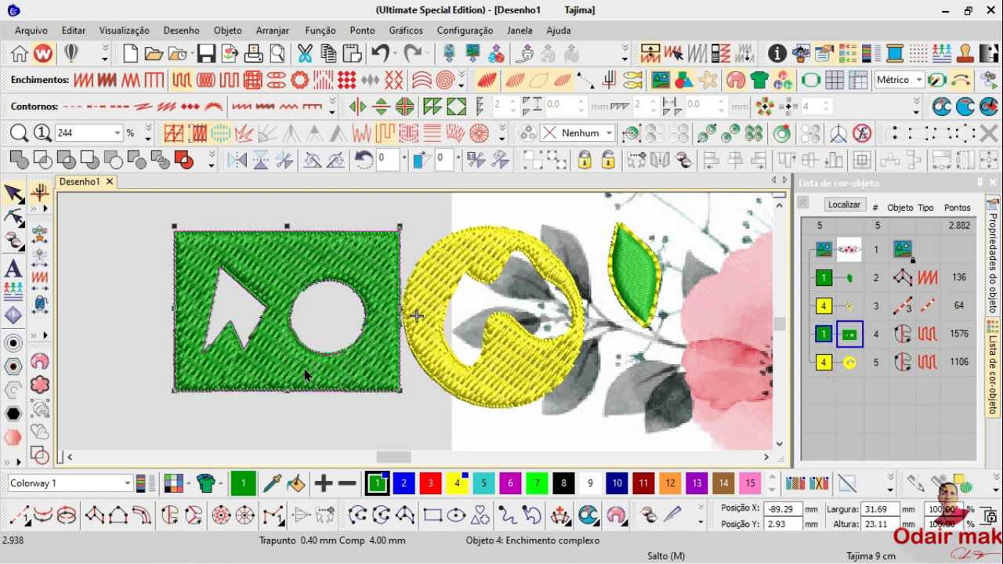
key(Delete)
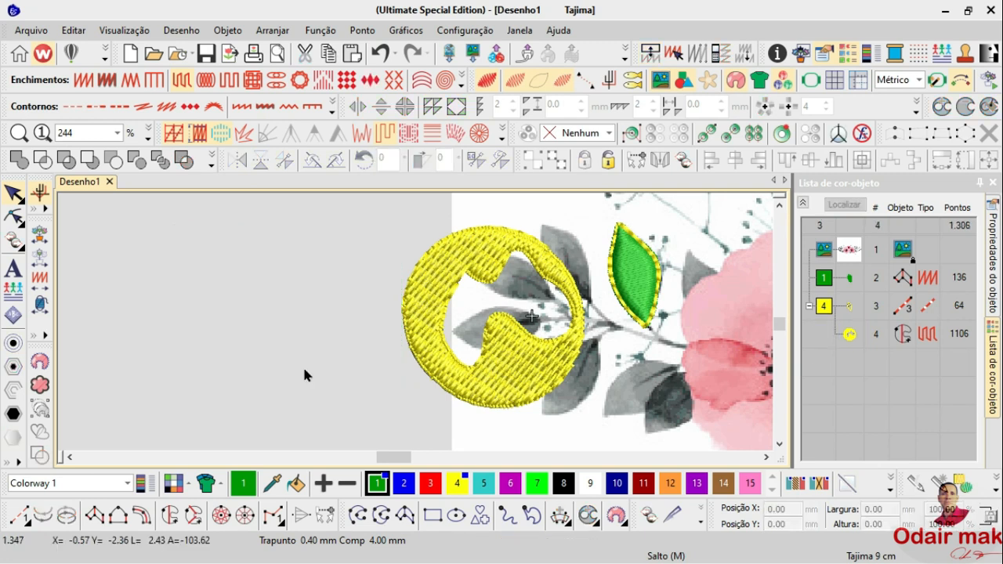
click(402, 292)
key(Delete)
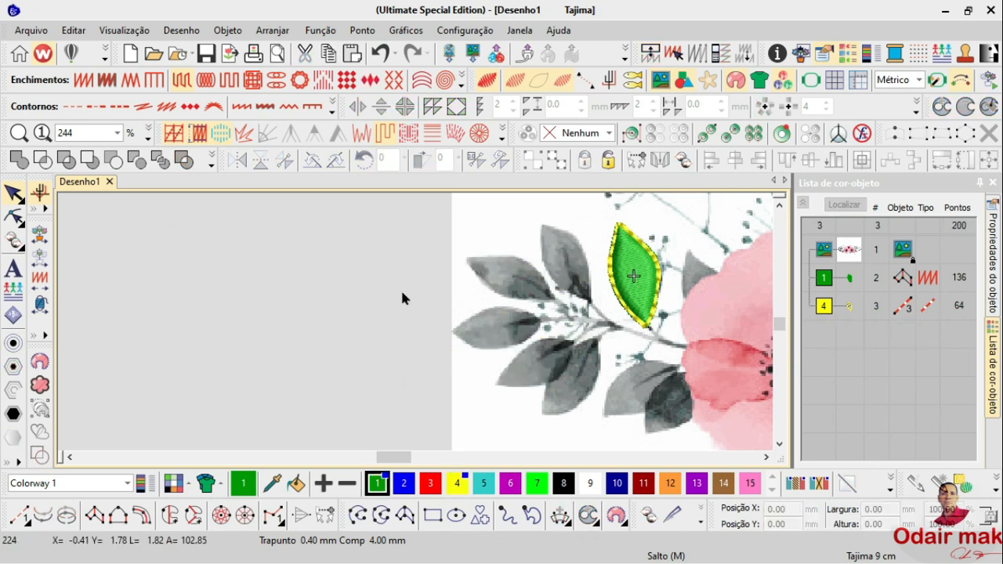
click(852, 306)
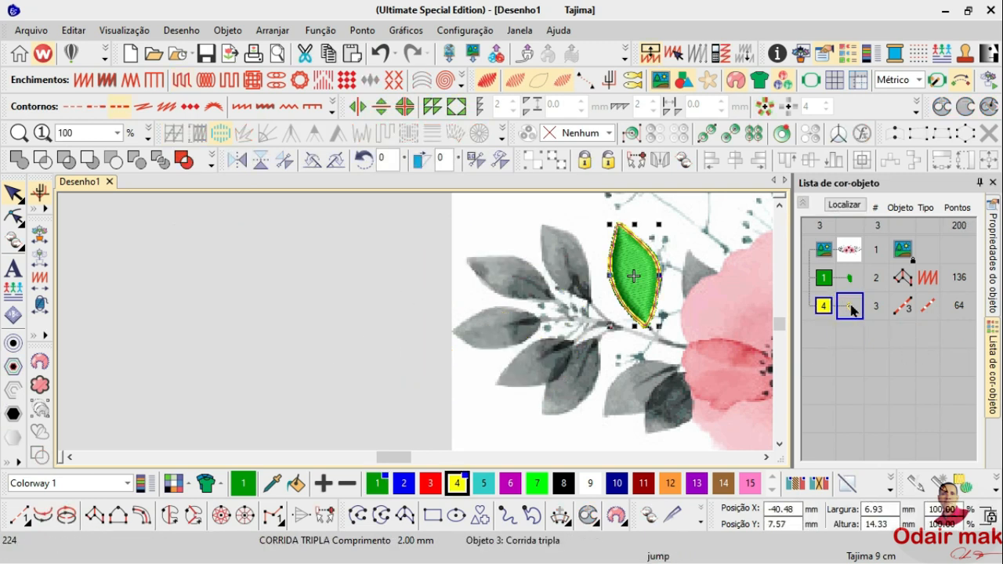
key(Delete)
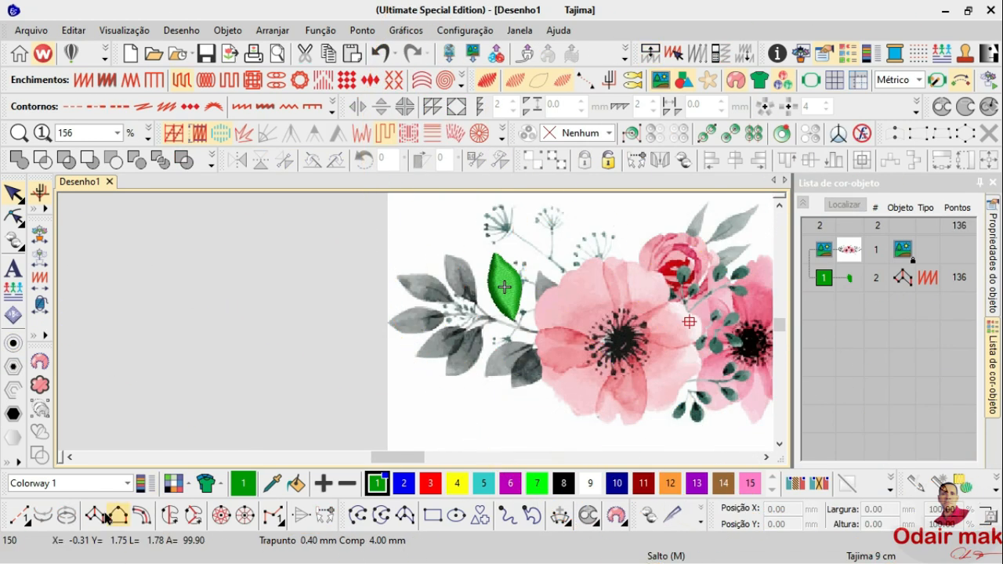
Show the grid and digitize a straight-edged, drop-shaped Column A (Coluna A) object about 20 by 34 mm beside the picture
click(95, 515)
click(835, 80)
scroll(368, 278, up, 2)
click(367, 261)
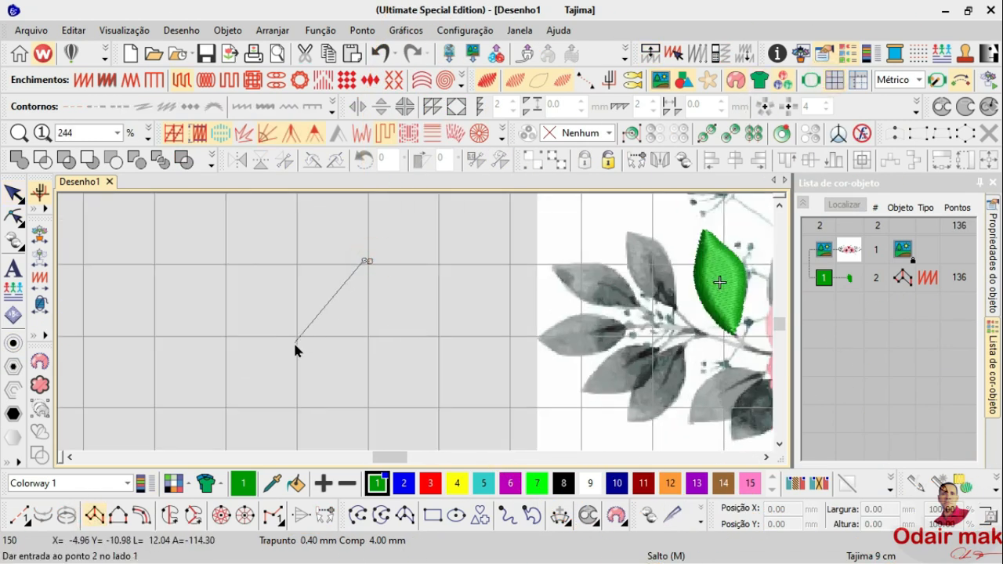
click(294, 405)
click(439, 406)
click(329, 358)
click(410, 361)
click(357, 385)
click(384, 384)
key(Return)
scroll(416, 329, down, 2)
Reshape the green Column A object, straightening its lower left edge and pulling in its right corner to about 19 mm overall width
click(13, 194)
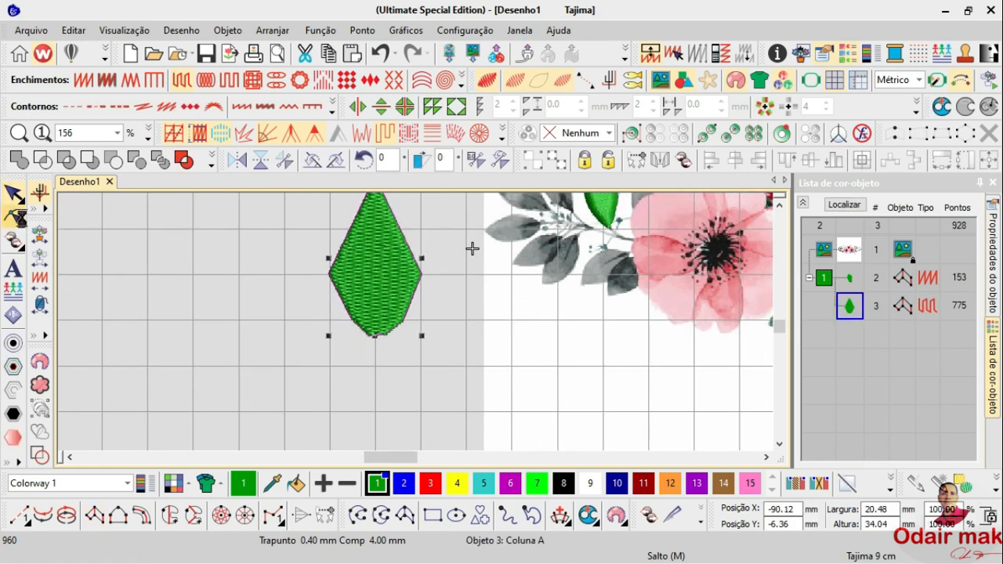
click(13, 218)
scroll(411, 316, up, 1)
drag(410, 313, 479, 311)
scroll(480, 310, down, 2)
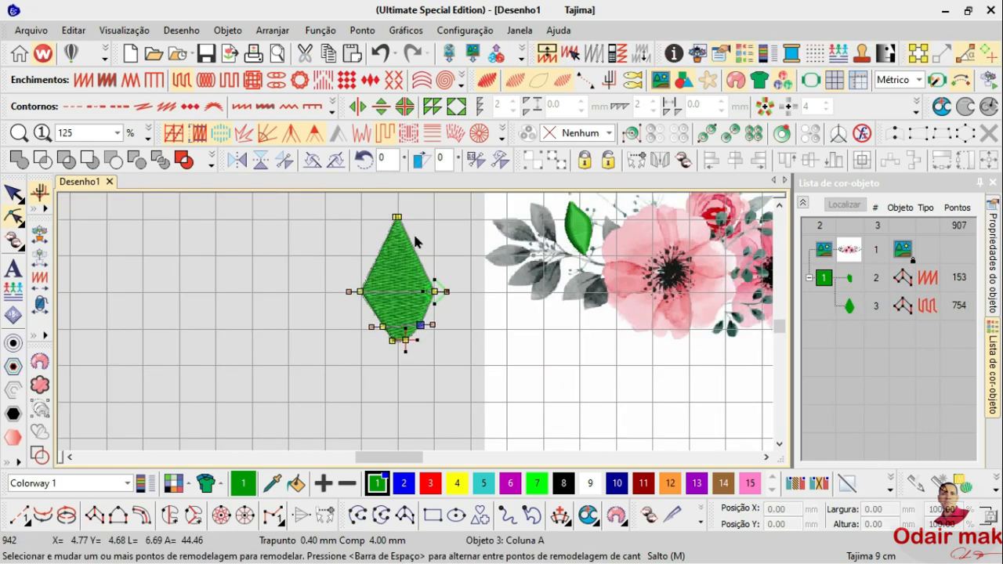
click(13, 194)
drag(436, 280, 430, 280)
scroll(418, 329, up, 3)
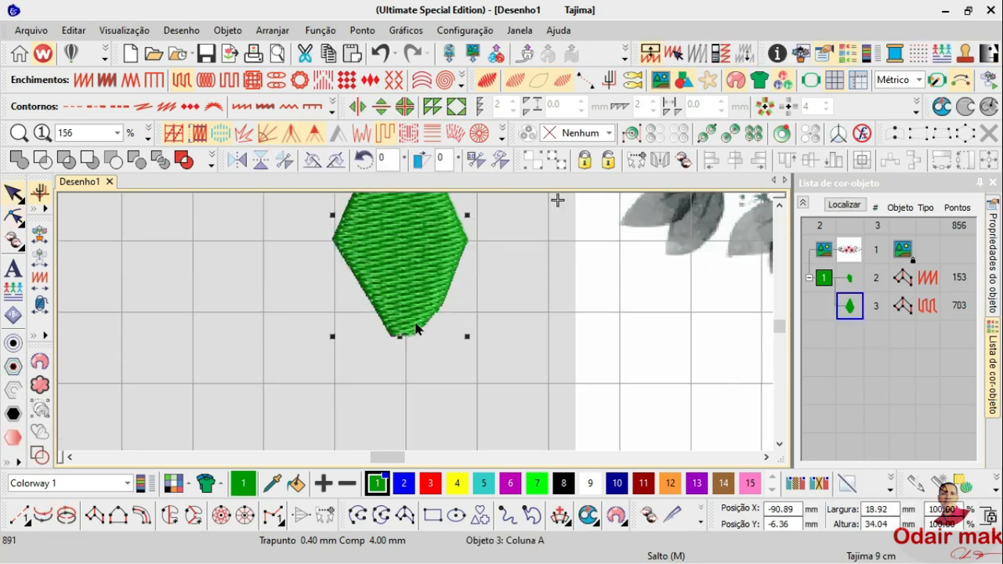
Straighten the object's bulging lower right edge to finish a symmetrical diamond-shaped petal
click(16, 219)
scroll(450, 353, up, 1)
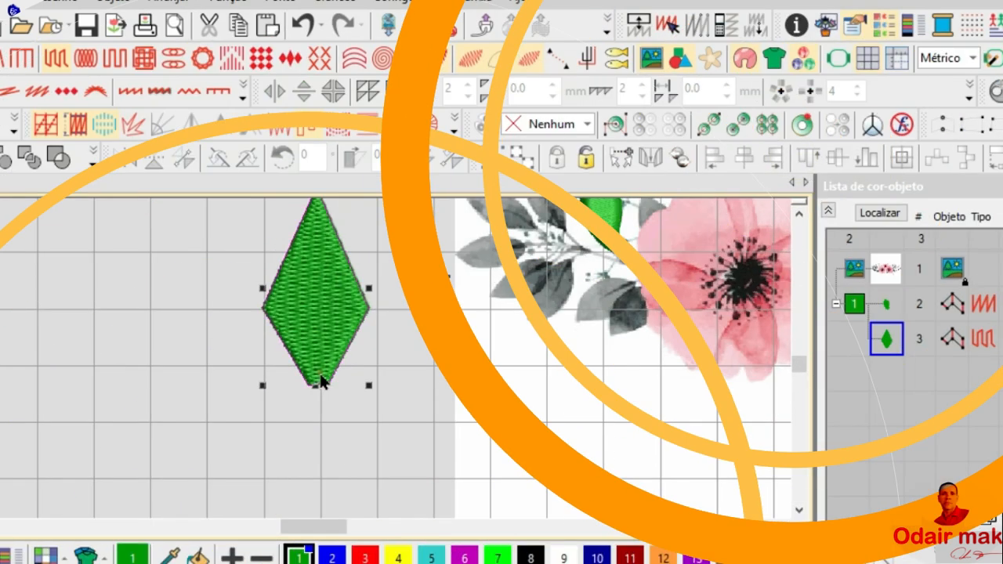
click(320, 380)
scroll(329, 361, down, 2)
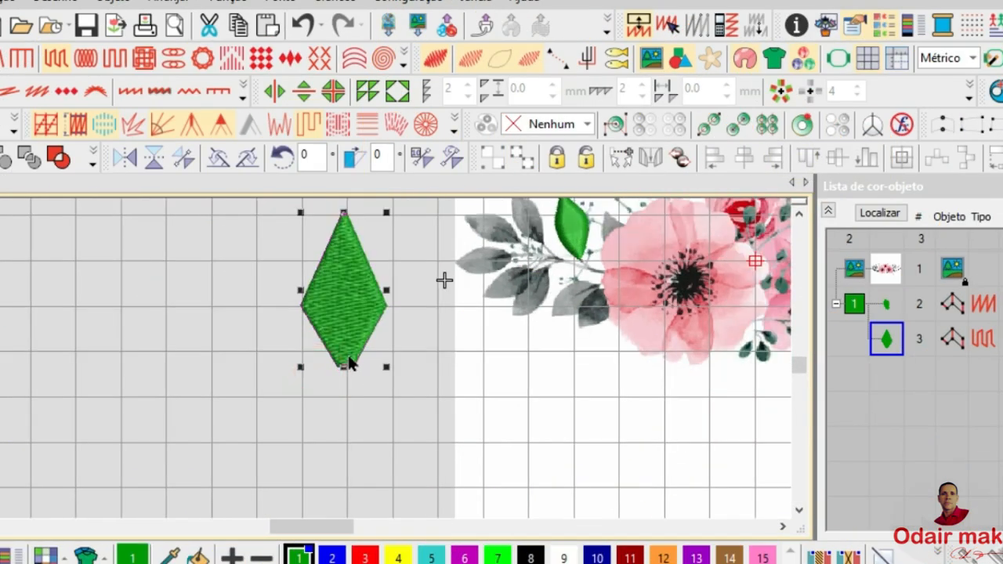
Arrange the diamond petal as a five-piece wreath around a centre just below its lower tip
click(781, 92)
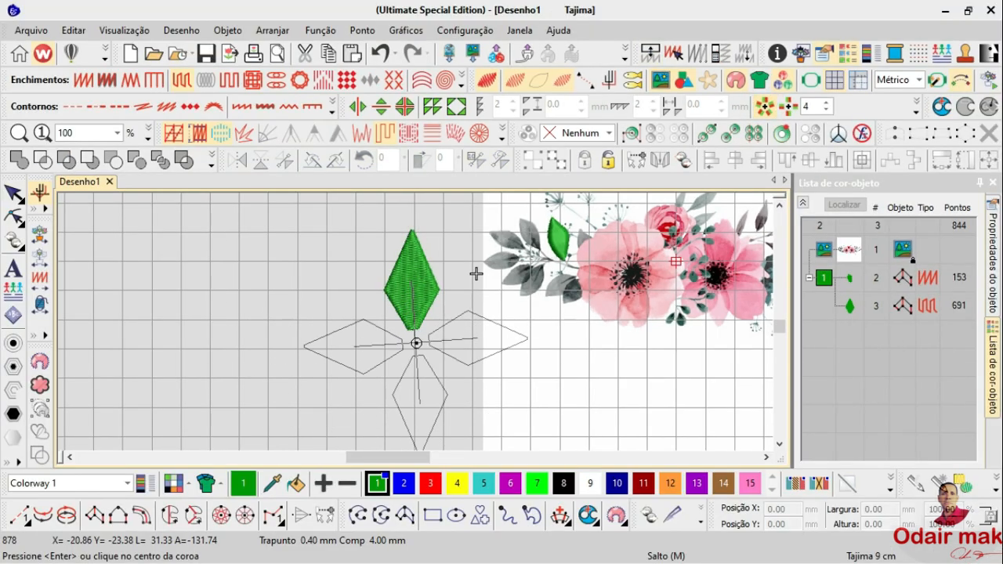
click(828, 102)
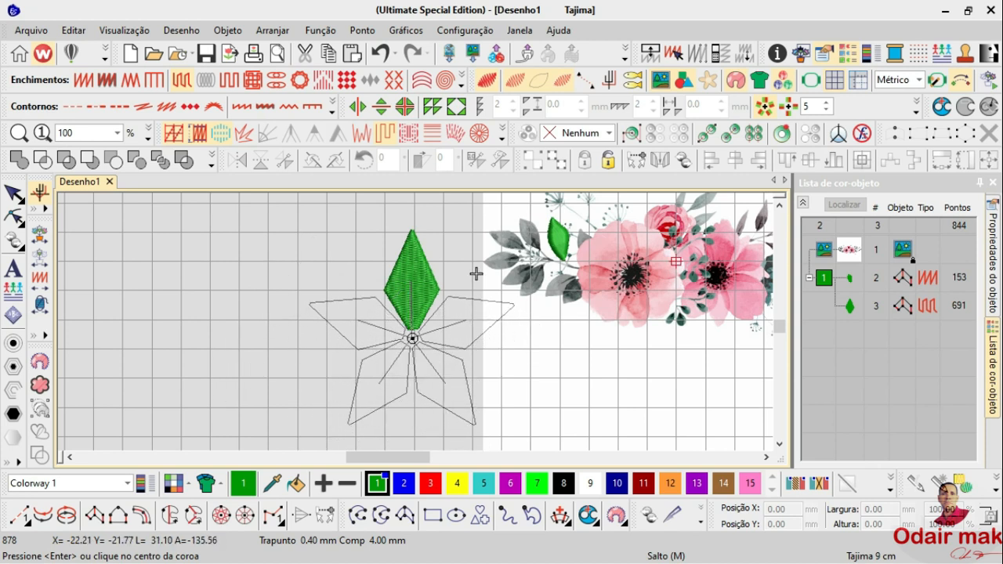
click(413, 339)
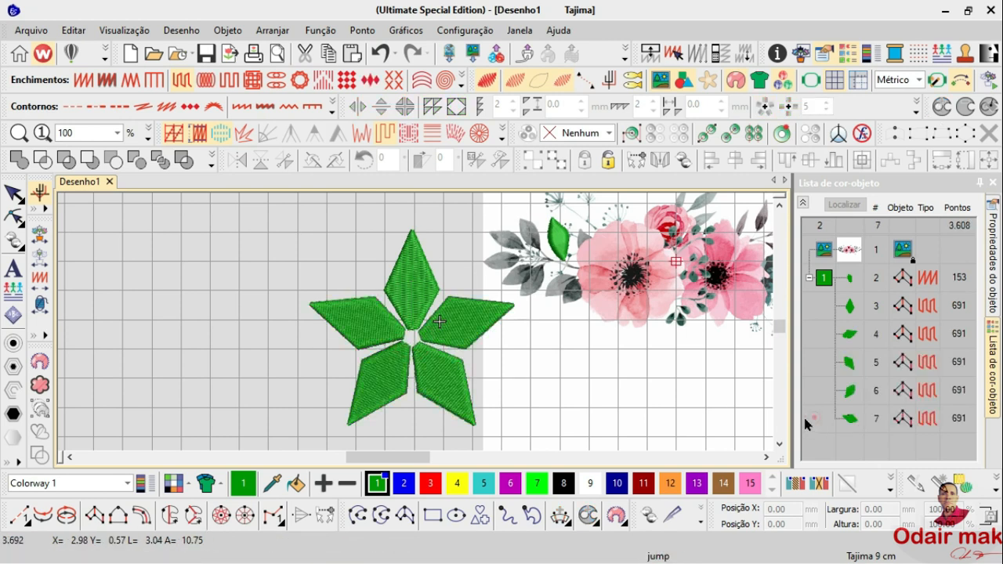
Examine the five separate petal objects in the colour-object list and on the canvas
click(813, 415)
scroll(418, 329, down, 2)
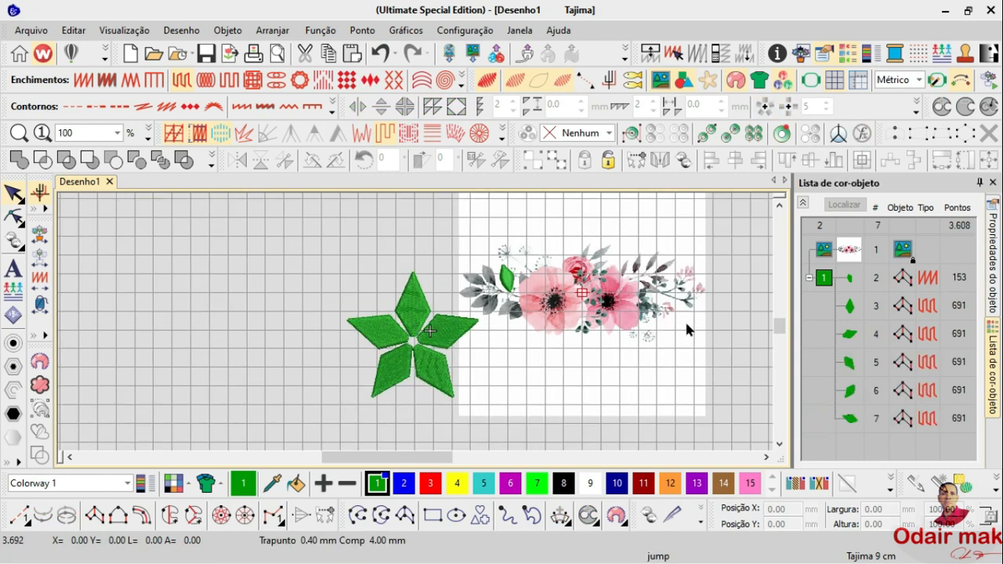
click(849, 314)
click(850, 335)
click(849, 363)
click(850, 396)
click(850, 419)
click(406, 402)
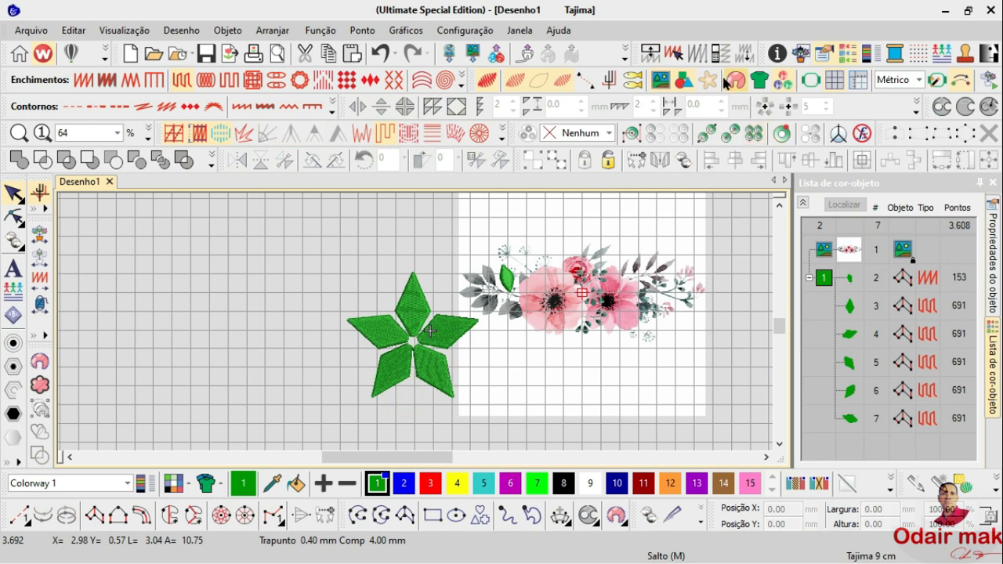
Hide the grid and recolour the five wreath petals yellow (colour 4), leaving the leaf on the picture out
click(834, 80)
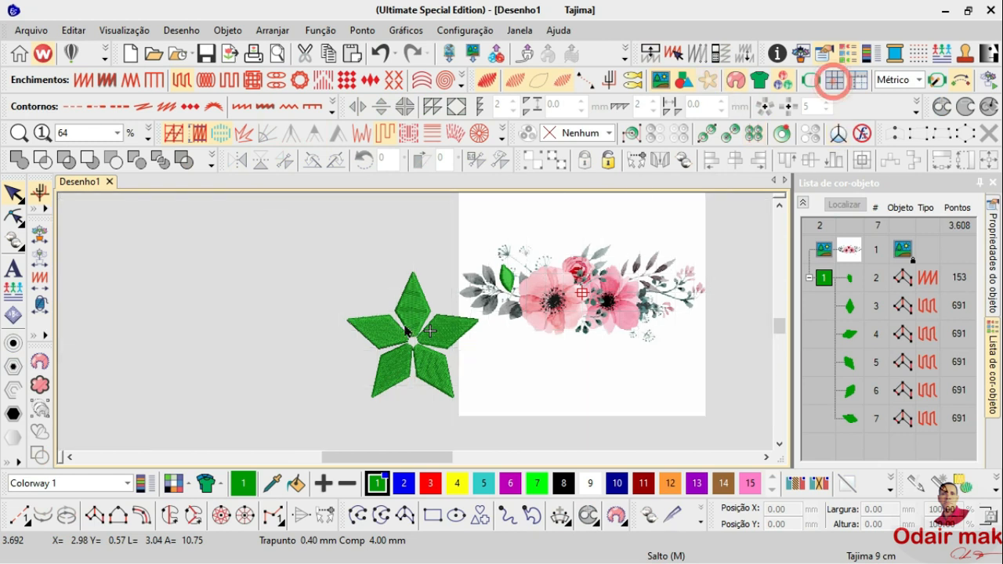
scroll(415, 330, up, 2)
scroll(416, 329, up, 1)
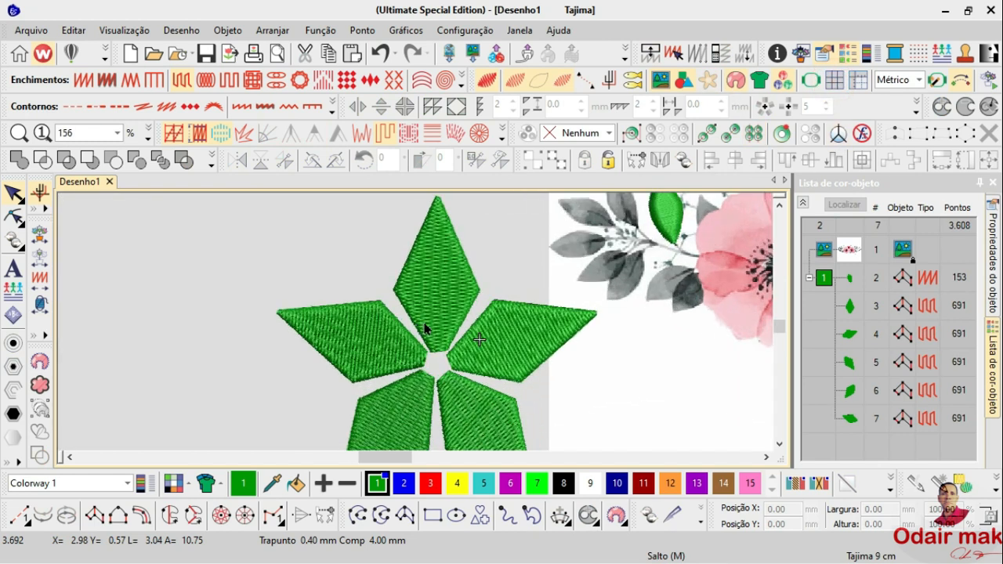
click(825, 278)
ctrl+click(855, 282)
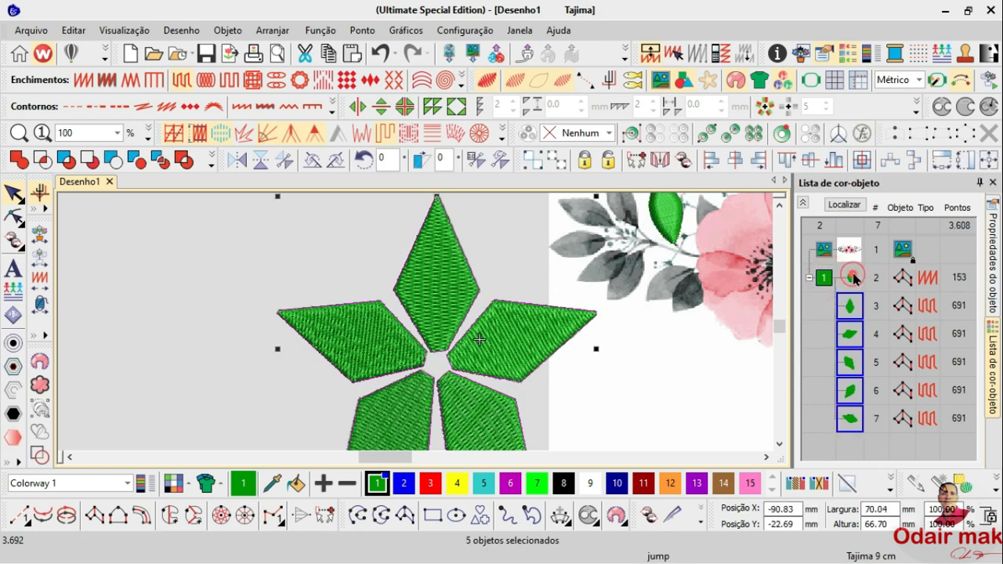
click(457, 482)
scroll(418, 330, down, 1)
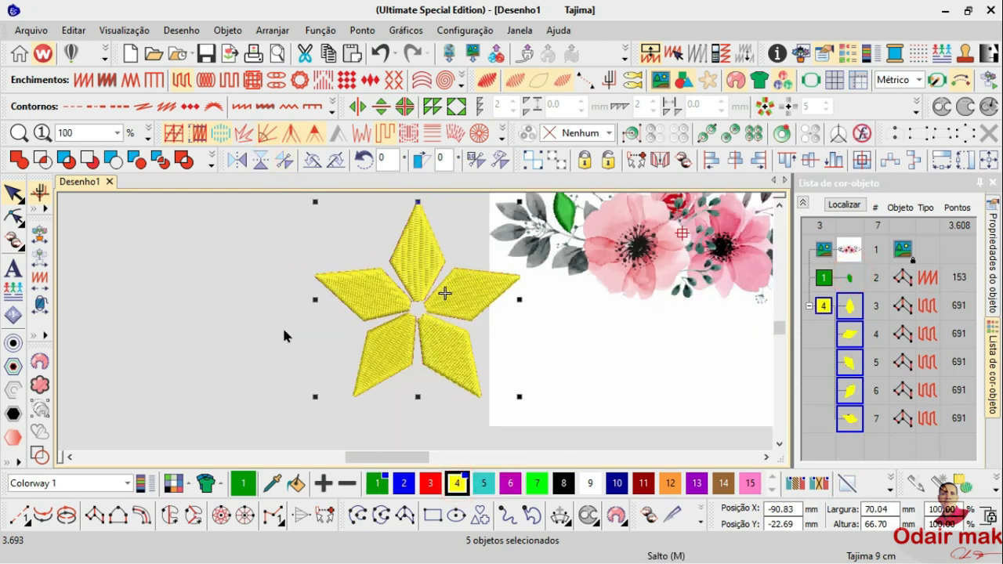
Delete the yellow five-petal flower and return the view to 100%
click(287, 334)
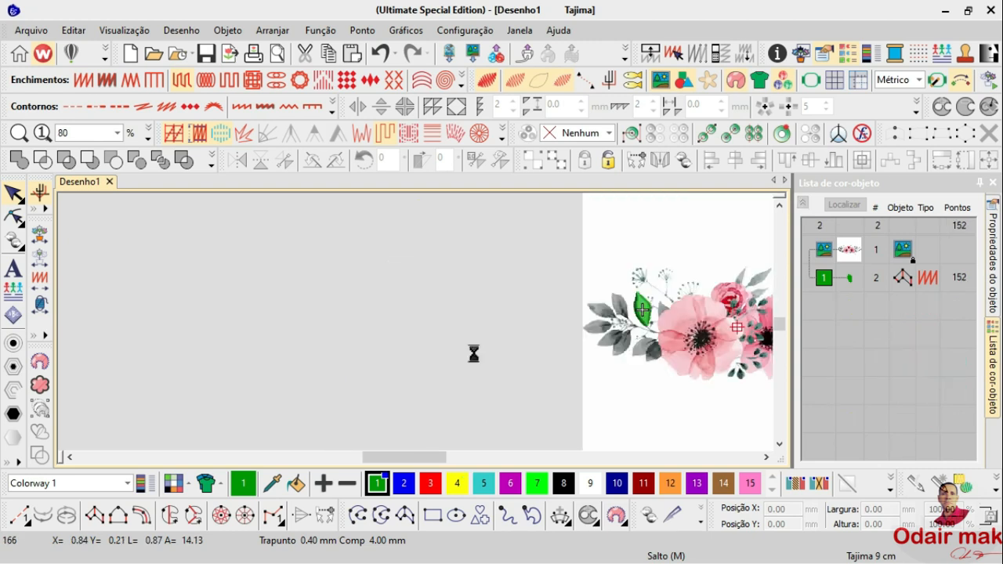
key(1)
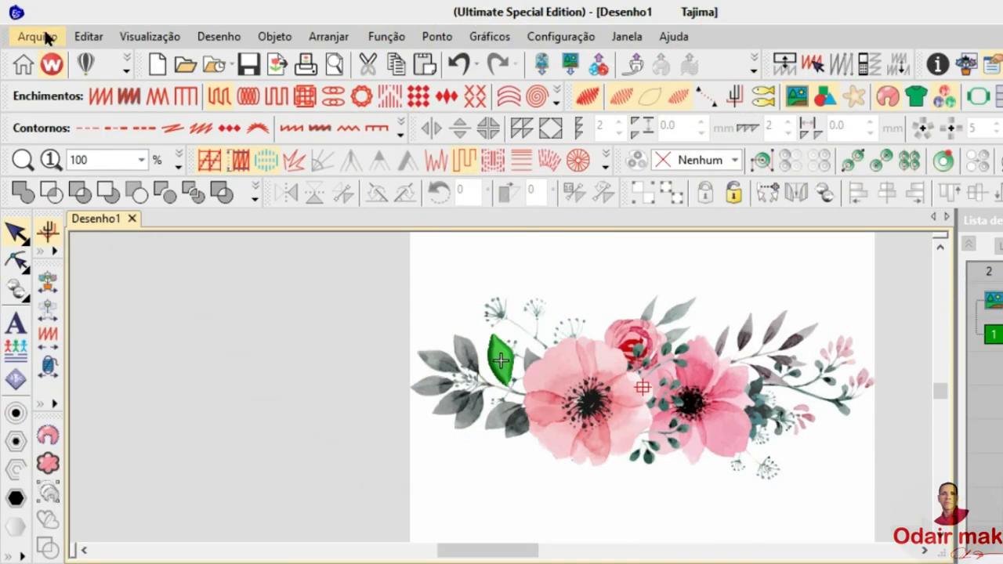
Check the Save As (Salvar como) dialog's default EMB file type and close it without saving
click(46, 36)
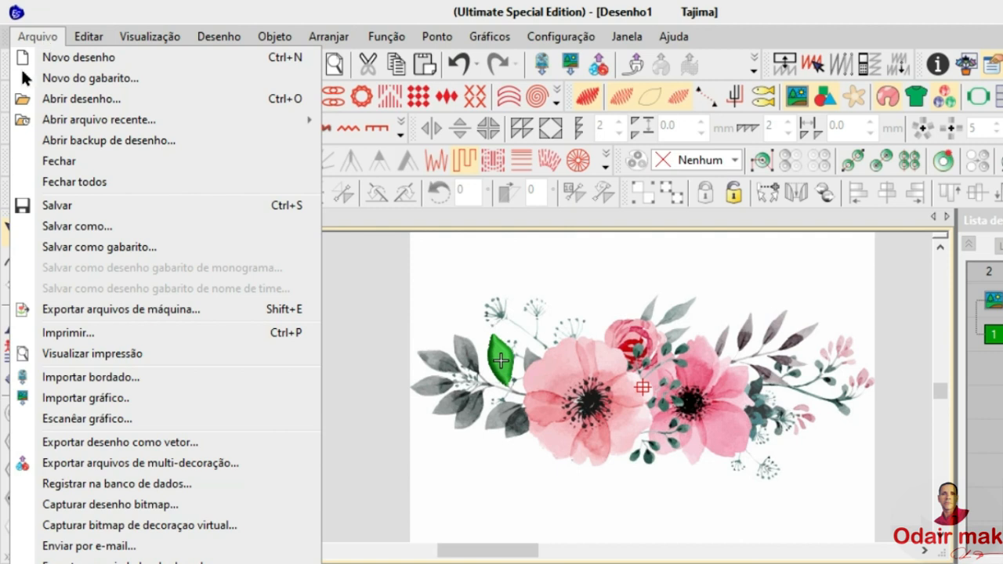
click(70, 226)
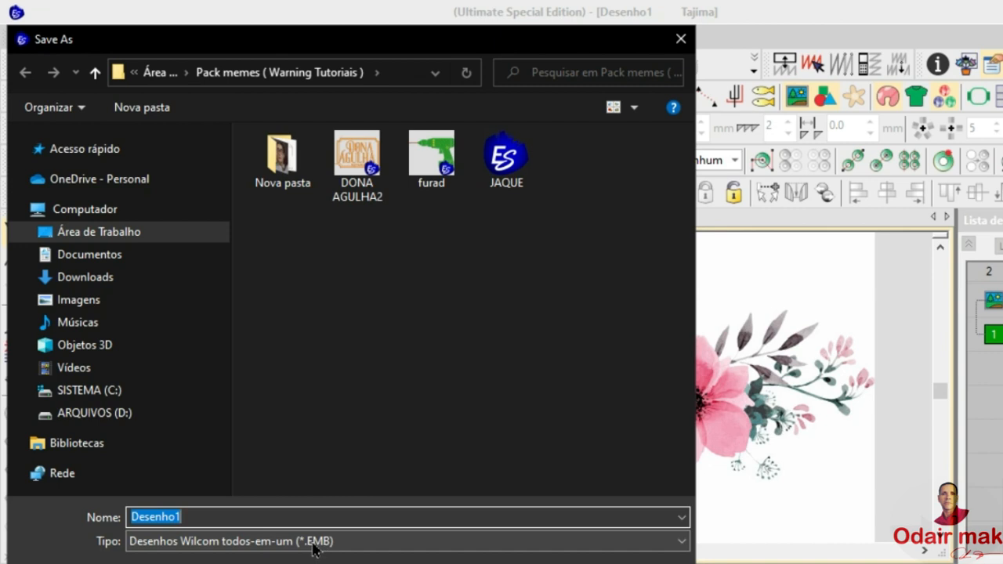
click(680, 38)
Review the formats offered for exporting machine files (Exportar arquivos de máquina), from Tajima DST to Janome and Brother, and close without exporting
click(41, 36)
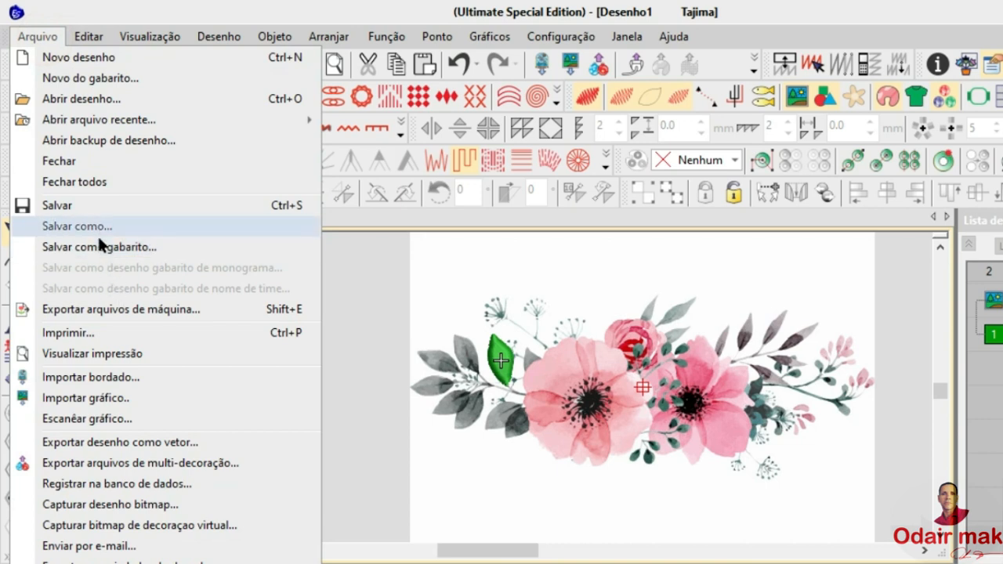
click(70, 311)
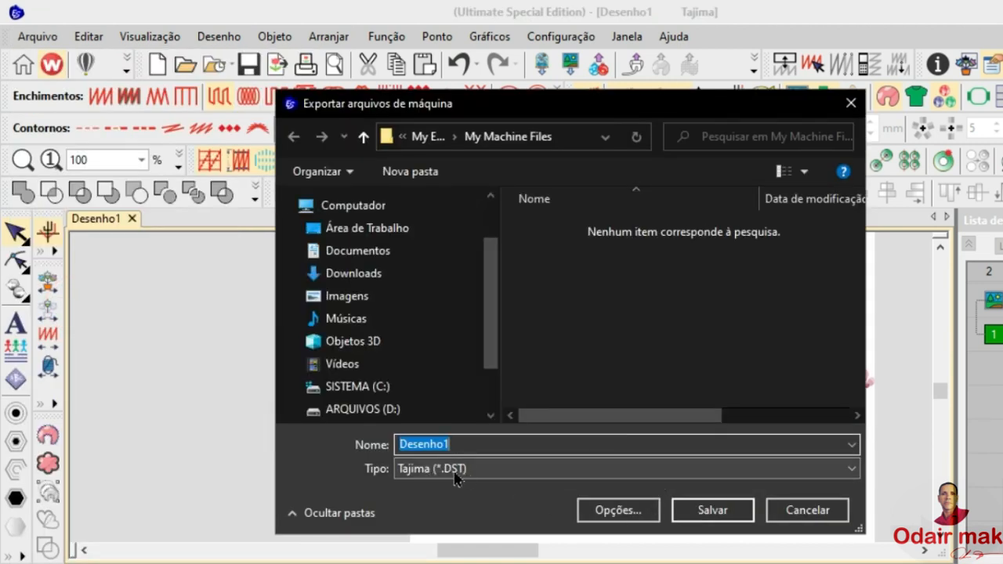
click(489, 473)
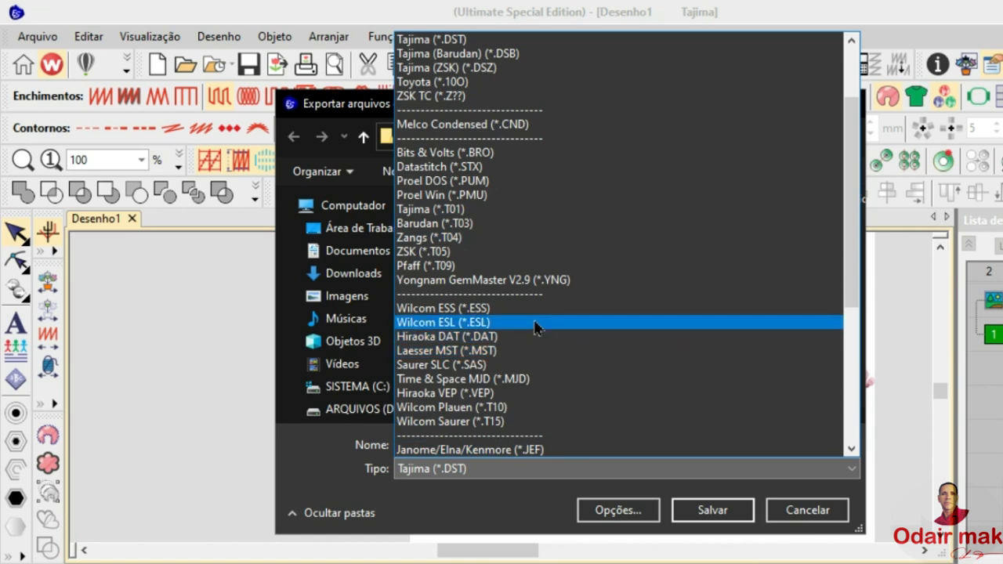
scroll(535, 325, down, 4)
scroll(537, 327, down, 2)
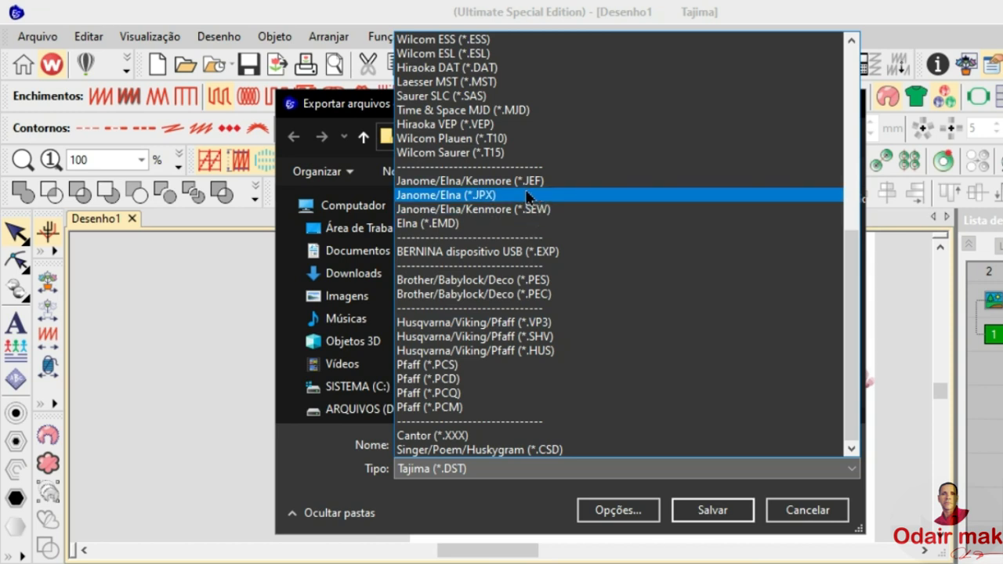
scroll(526, 196, up, 9)
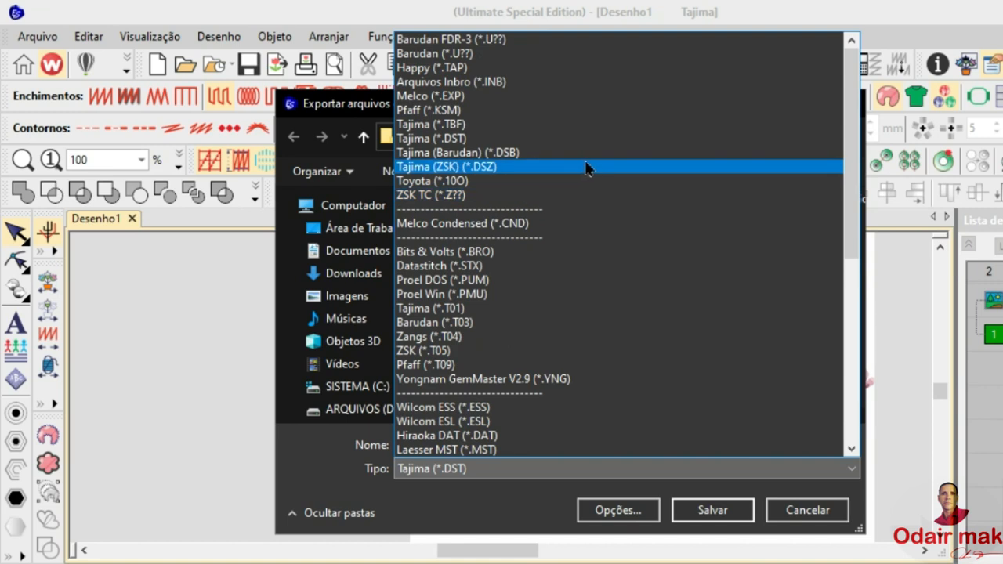
click(297, 467)
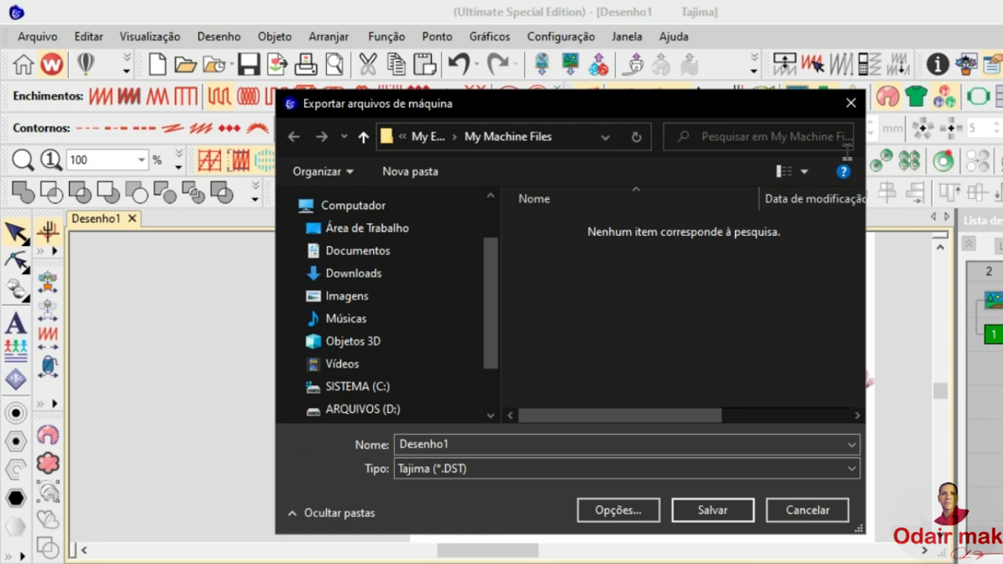
click(851, 103)
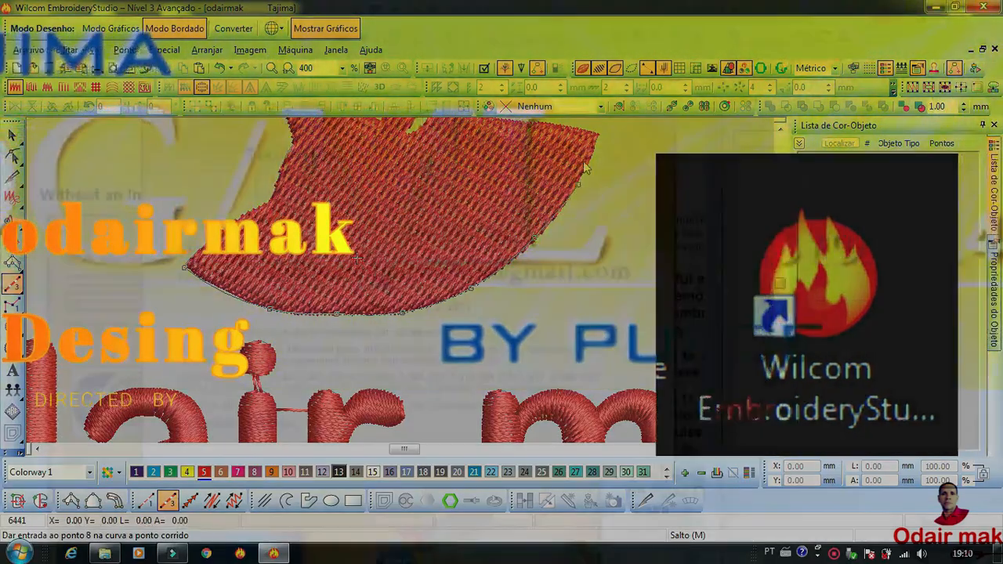